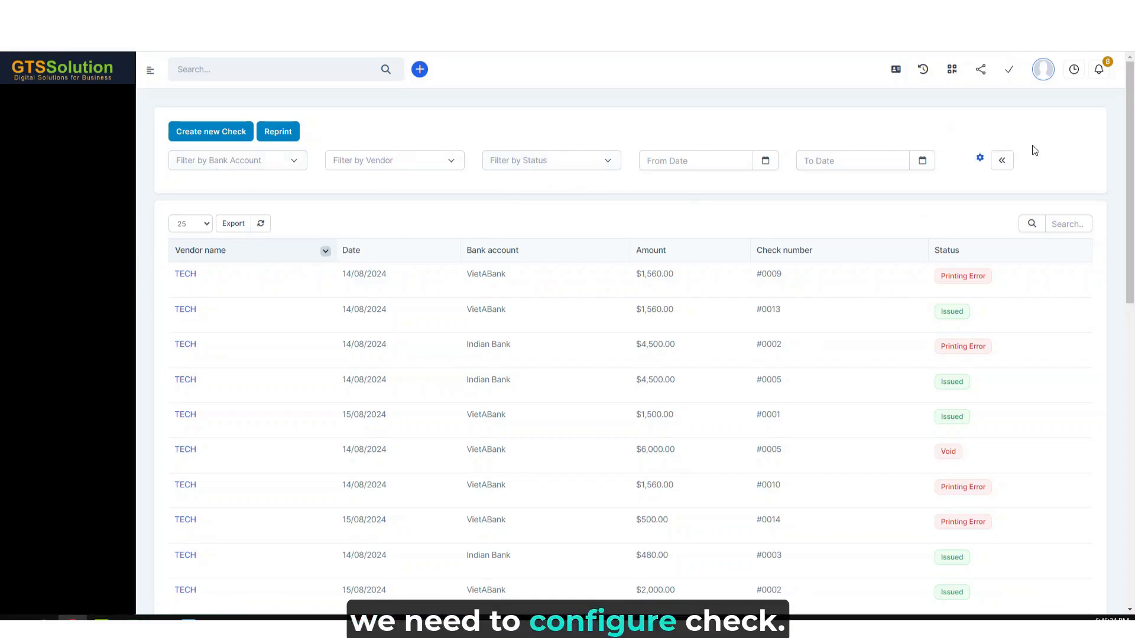
- Open the check configuration and preview the check layout with the Show Bank Address option on and off
left_click(979, 161)
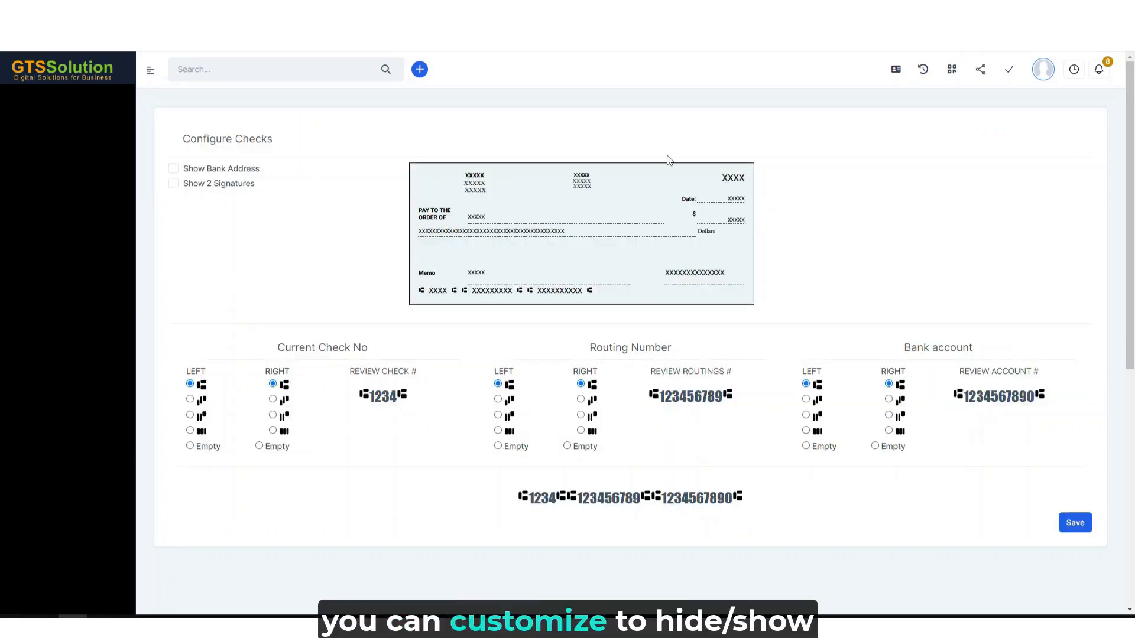
left_click(227, 173)
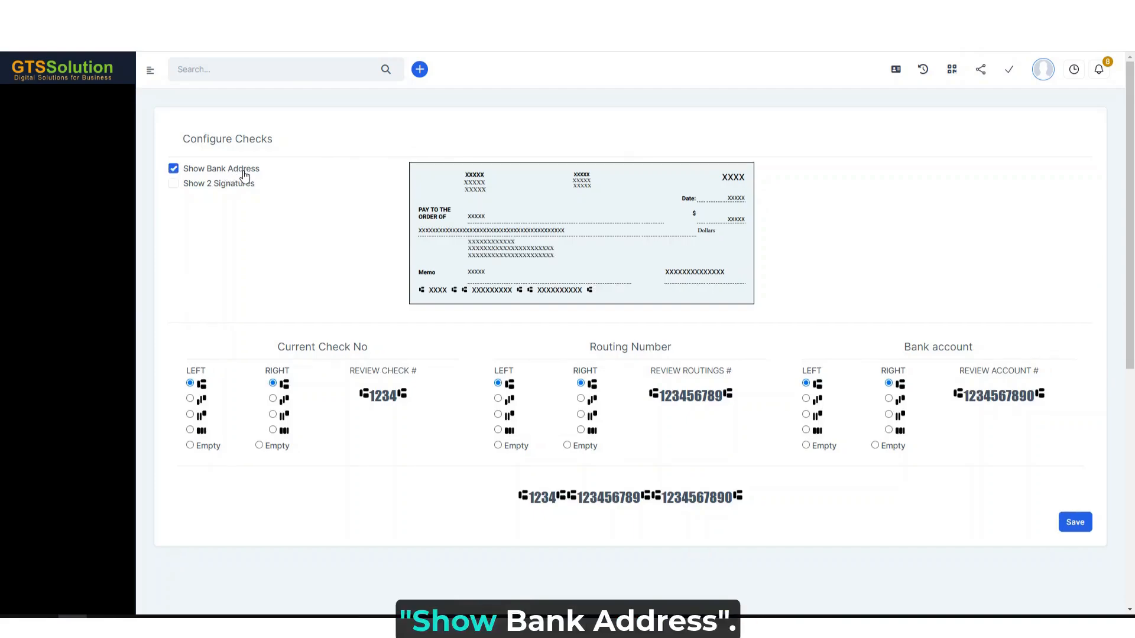
left_click(245, 176)
left_click(245, 175)
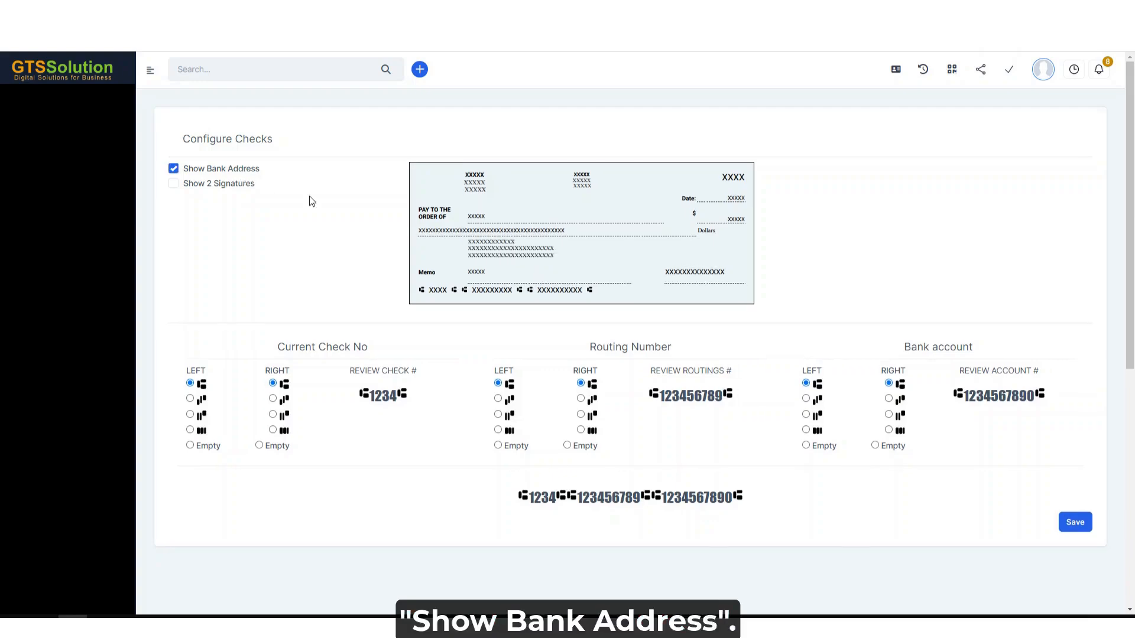
left_click(244, 176)
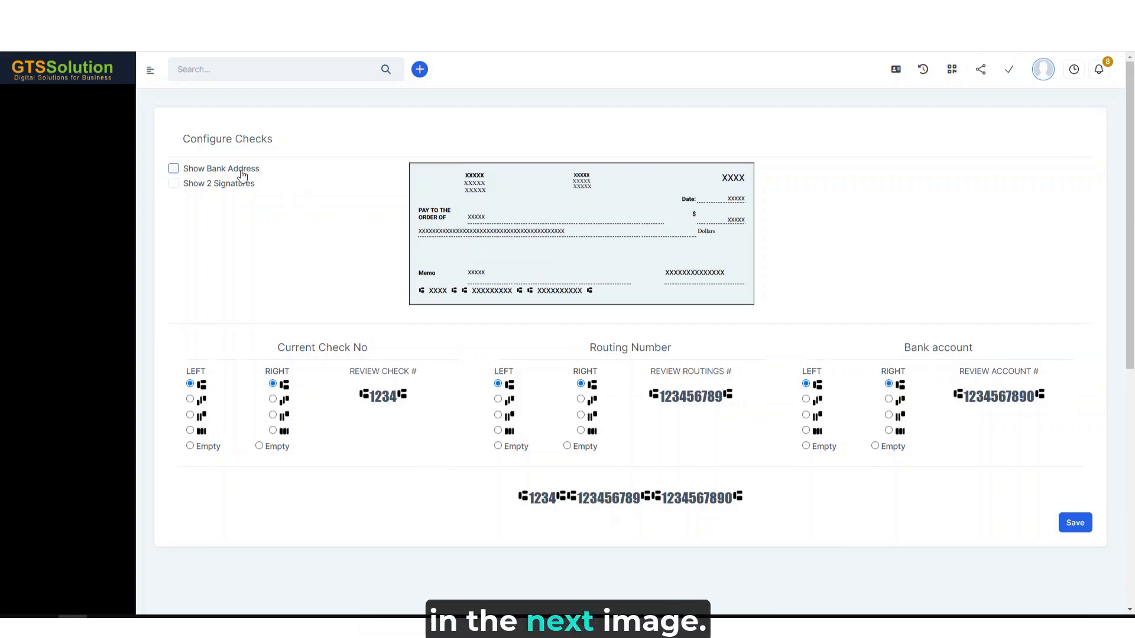
left_click(242, 173)
left_click(242, 174)
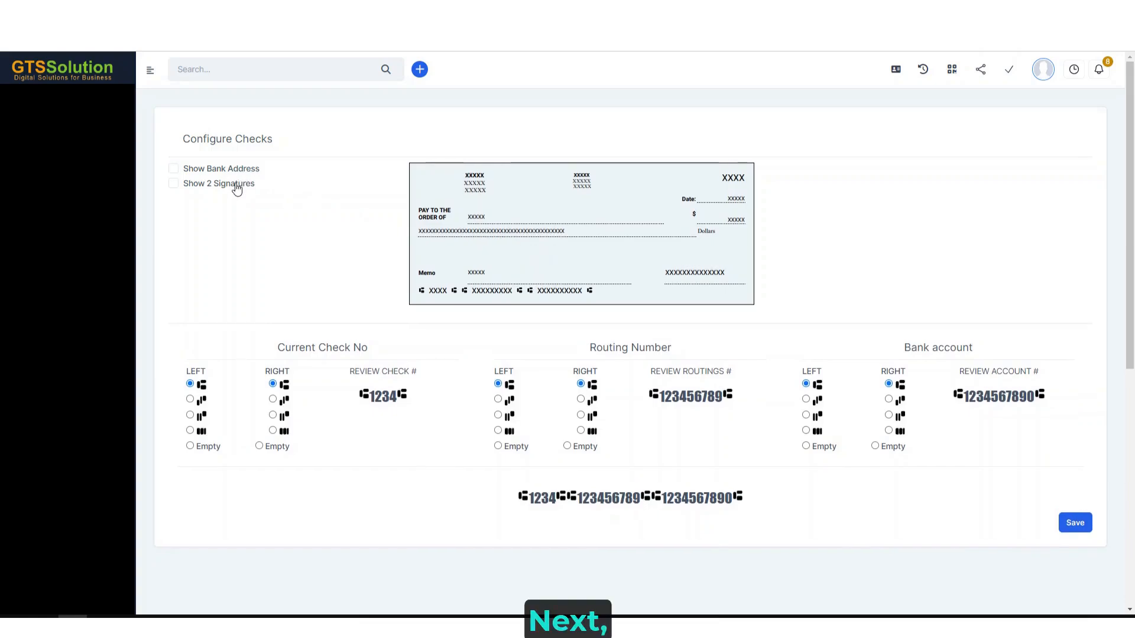
- Preview the check layout with the Show 2 Signatures option on and off, leaving it disabled
left_click(236, 188)
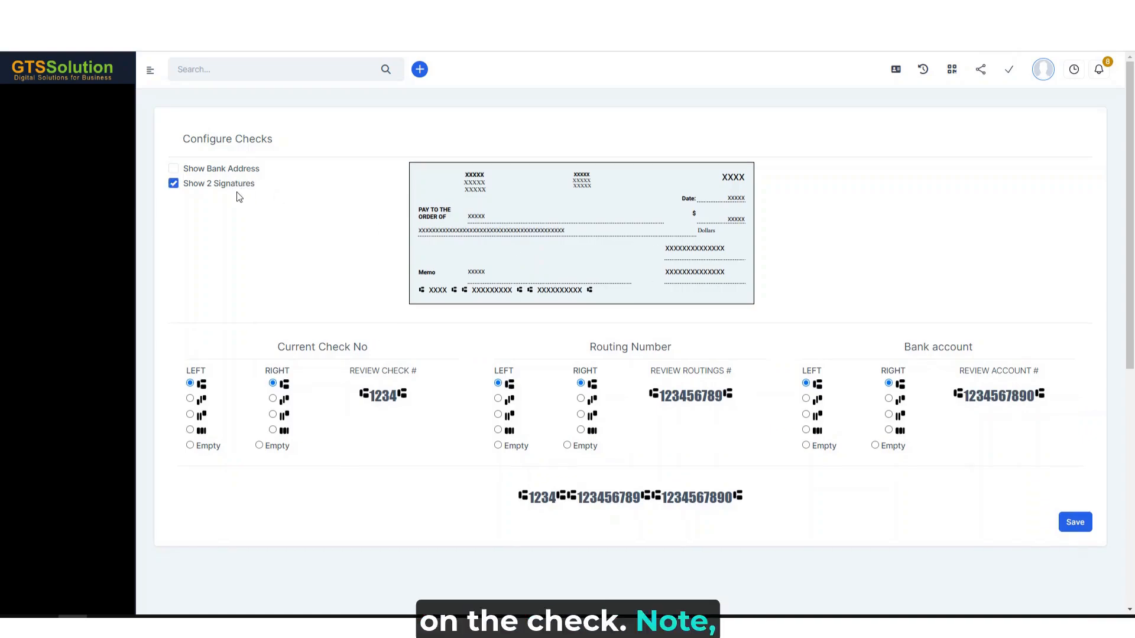
left_click(237, 188)
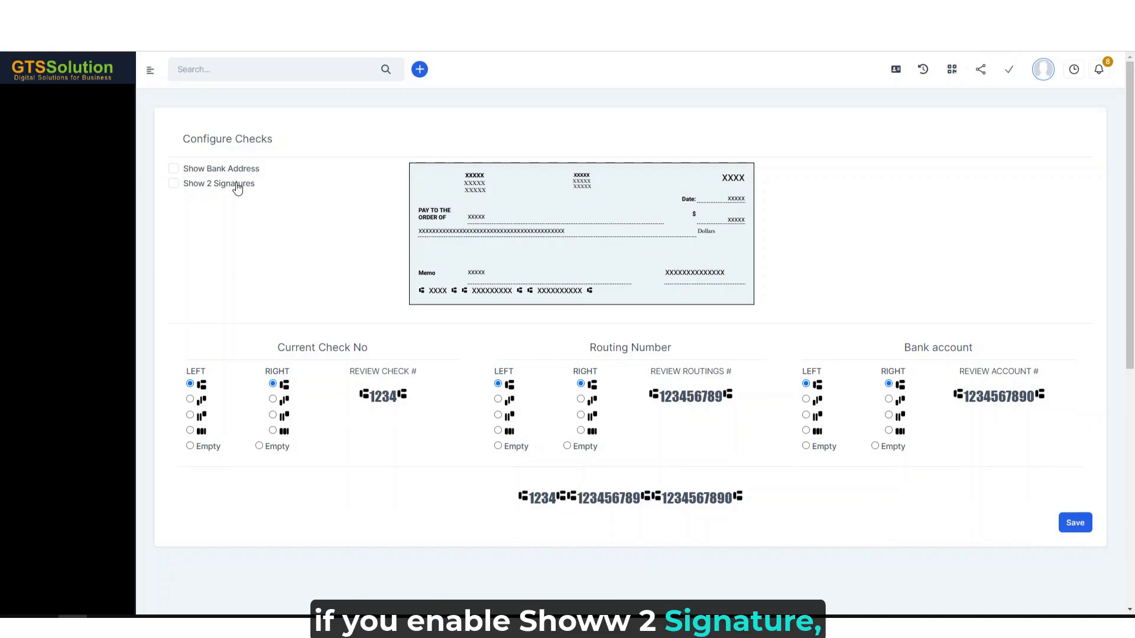
left_click(237, 188)
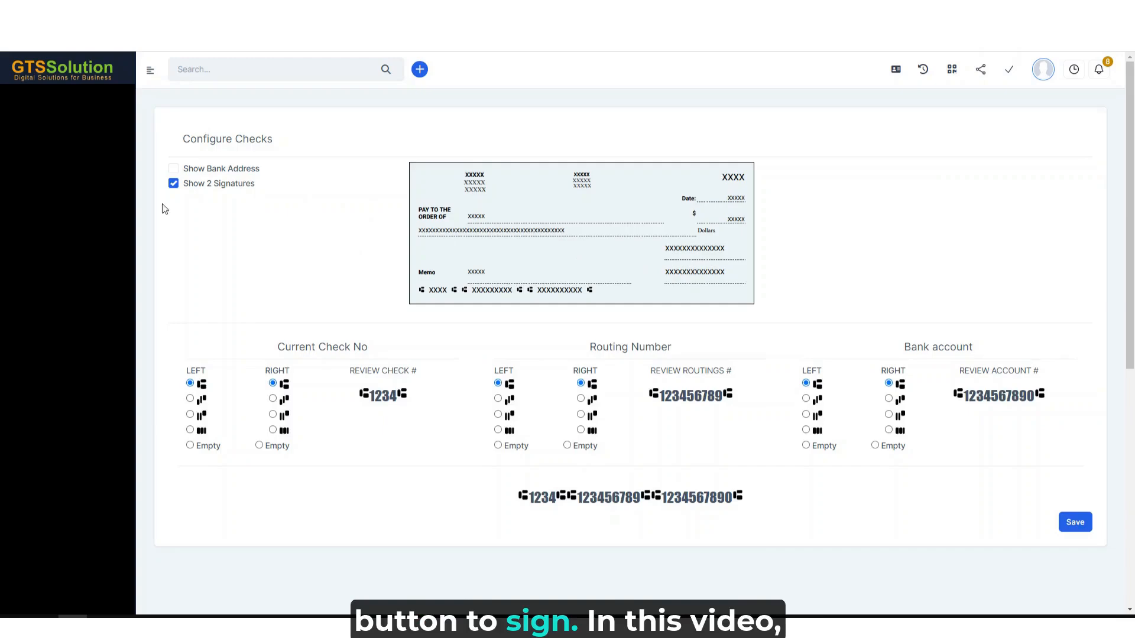
left_click(196, 188)
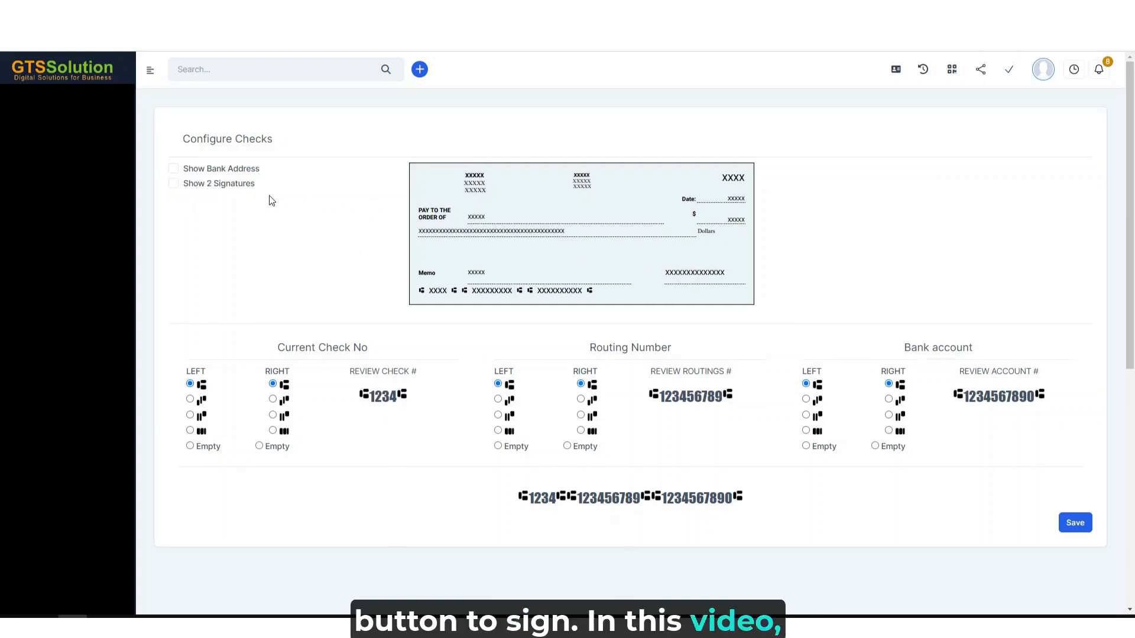
- Enable Show Bank Address and set the Current Check No symbols to Empty before the number and the second symbol after it
left_click(214, 173)
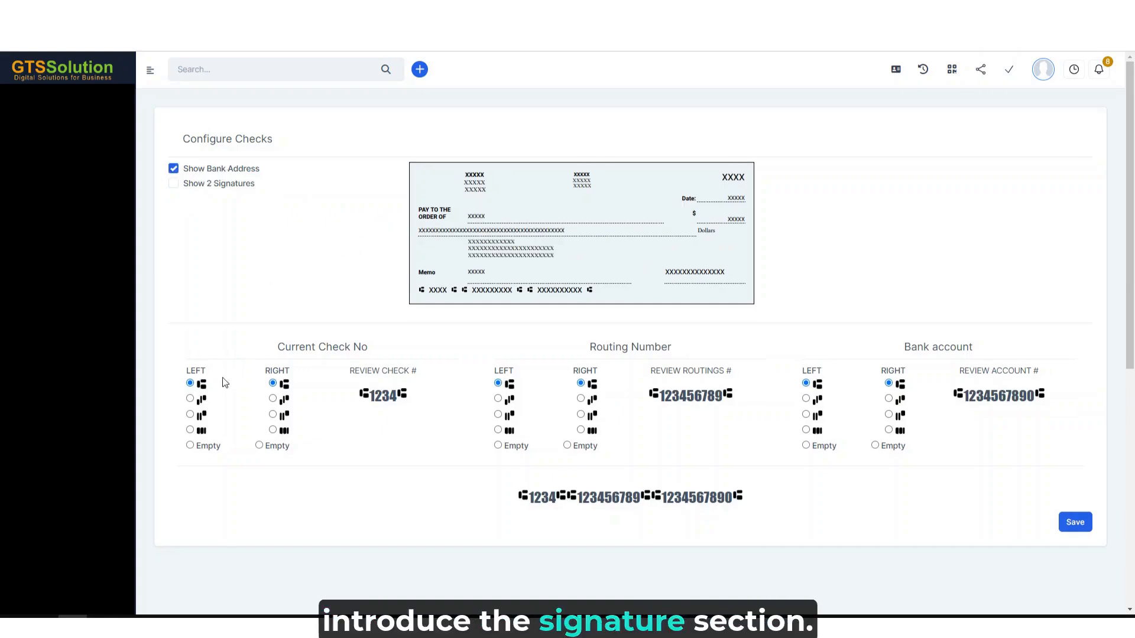
left_click(272, 399)
left_click(201, 399)
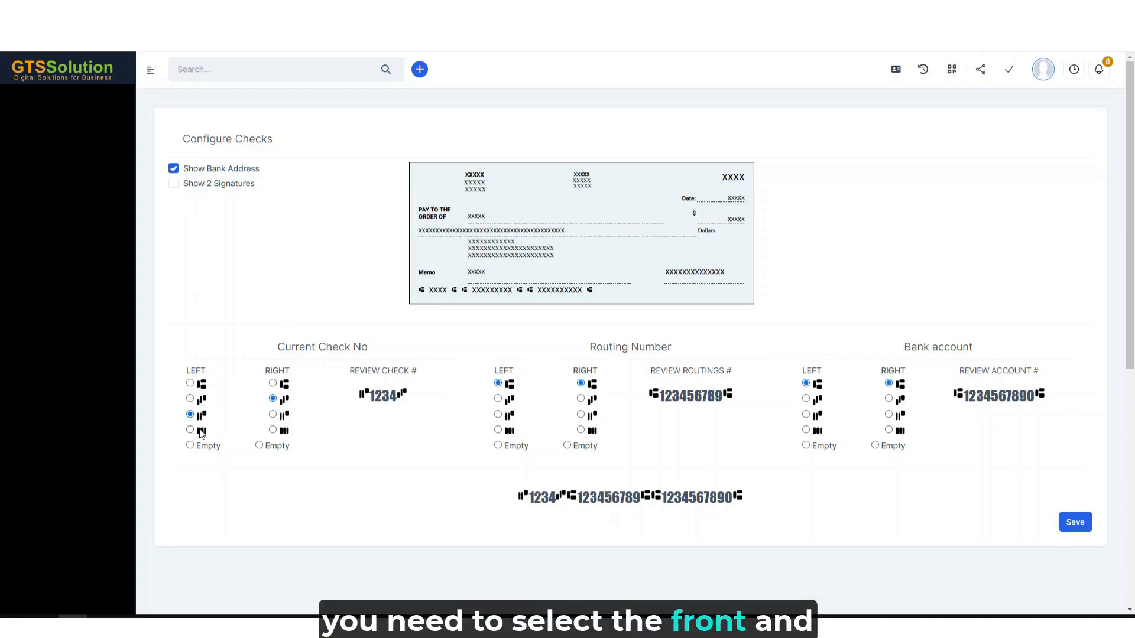
left_click(190, 430)
left_click(206, 449)
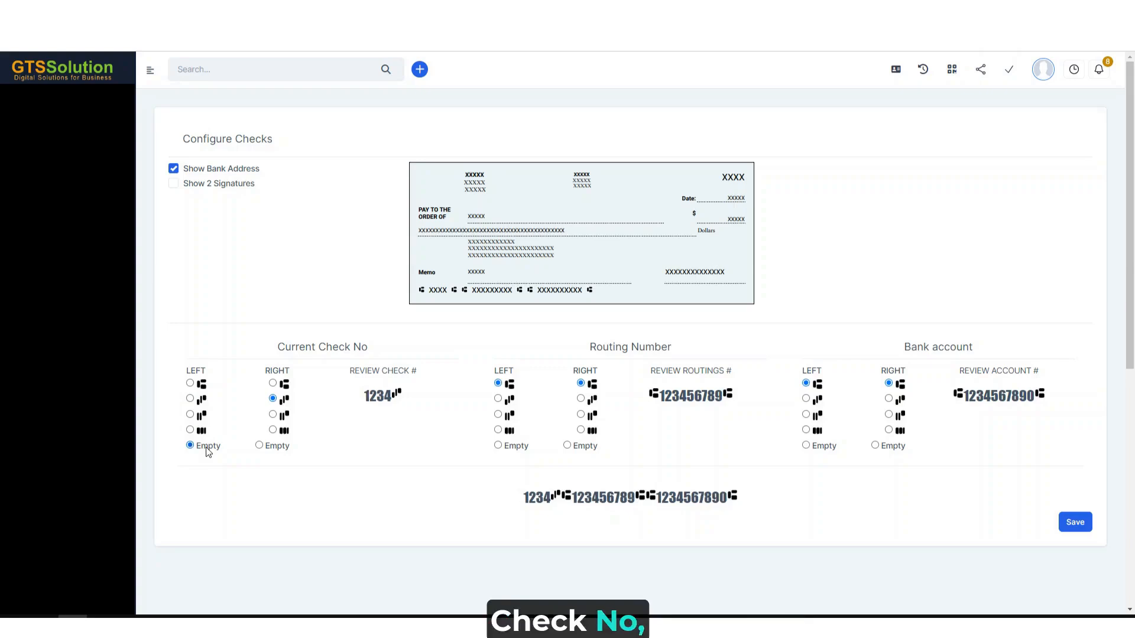
- Set the third symbol on both sides of the routing number, the second and third symbols around the bank account, and save the configuration
left_click(508, 401)
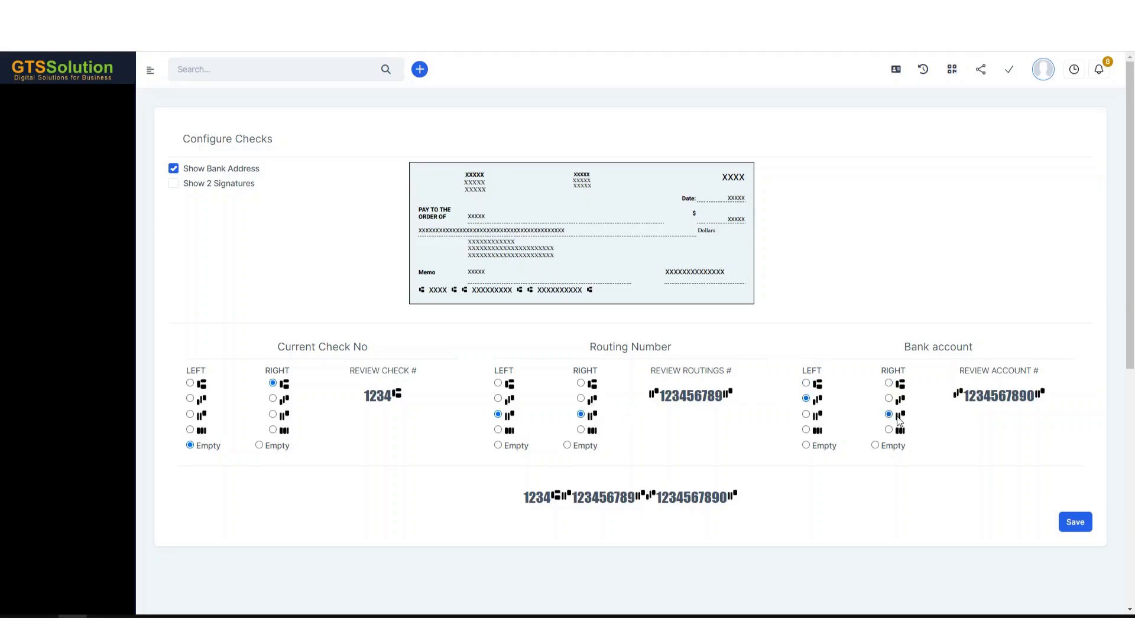
left_click(1076, 523)
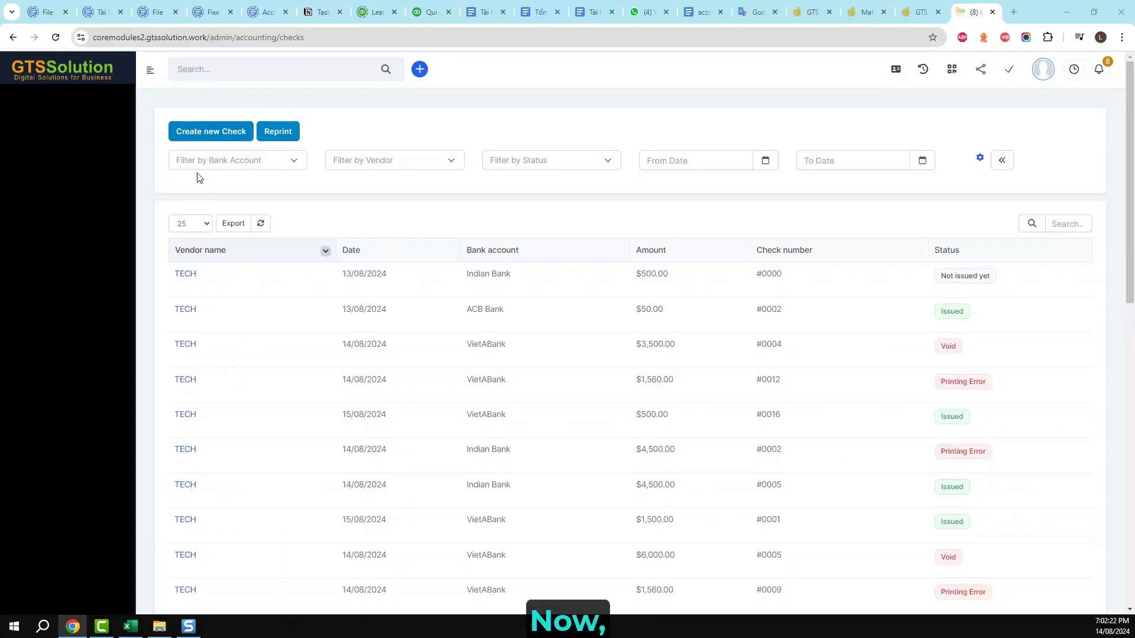
- Create a new check and import sign3.jpg as a signature image through its signing dialog, leaving the page when asked
left_click(199, 132)
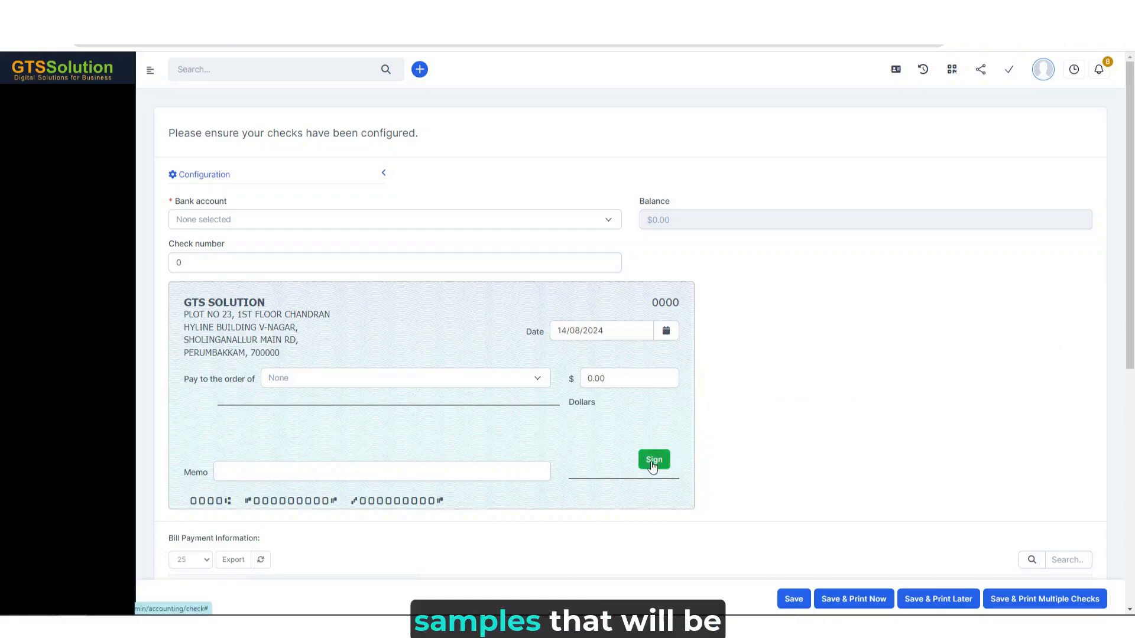
left_click(653, 462)
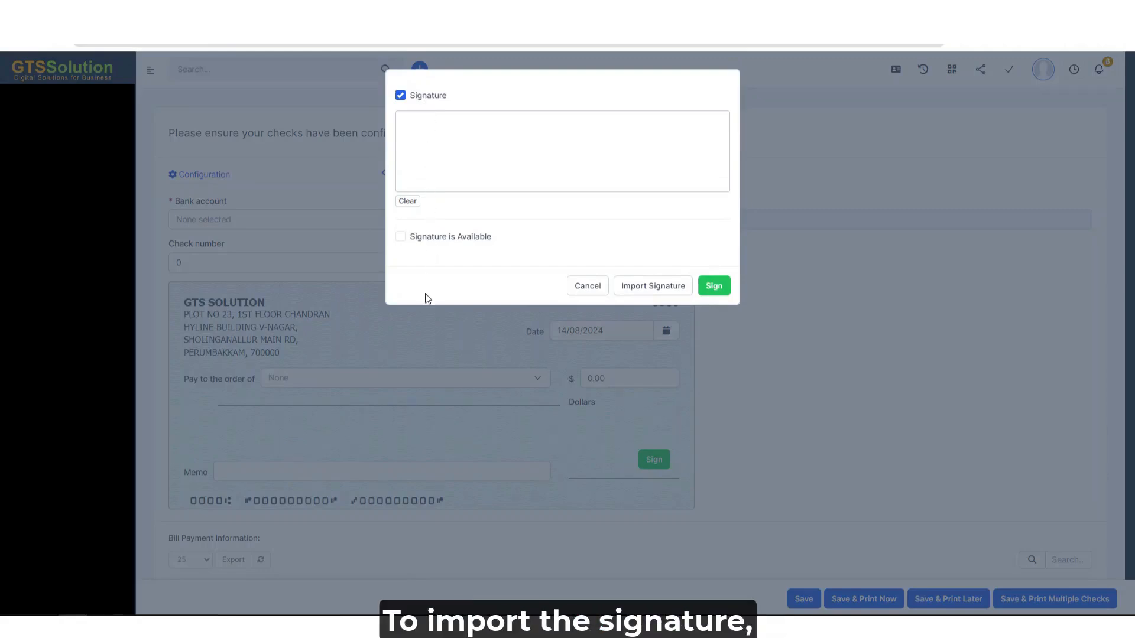
left_click(430, 237)
left_click(641, 413)
left_click(429, 108)
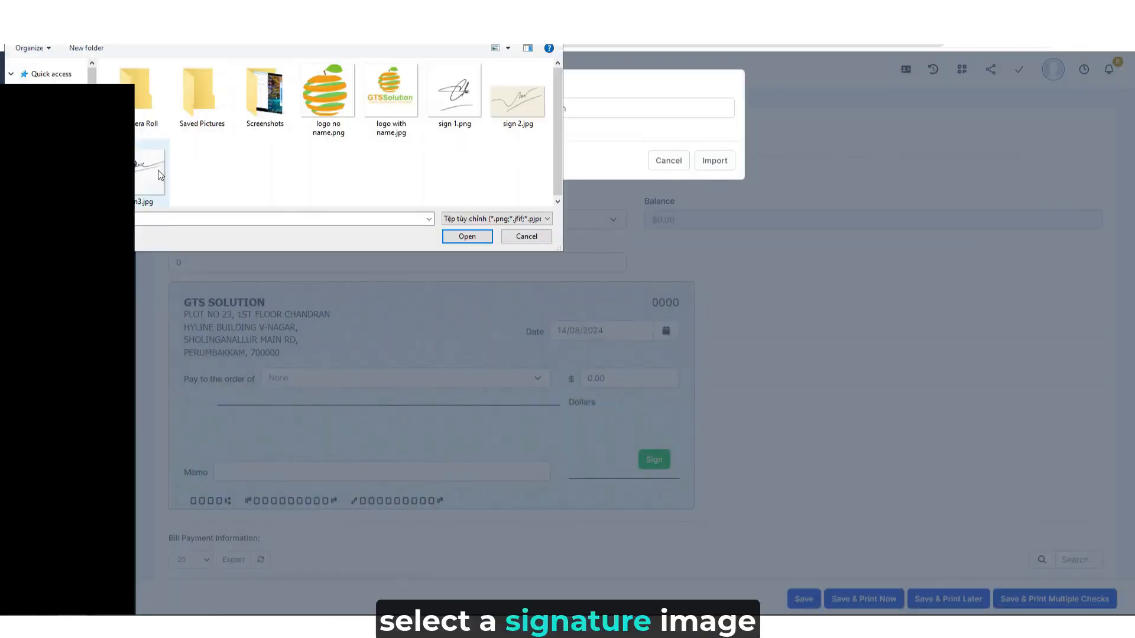
left_click(158, 169)
left_click(466, 237)
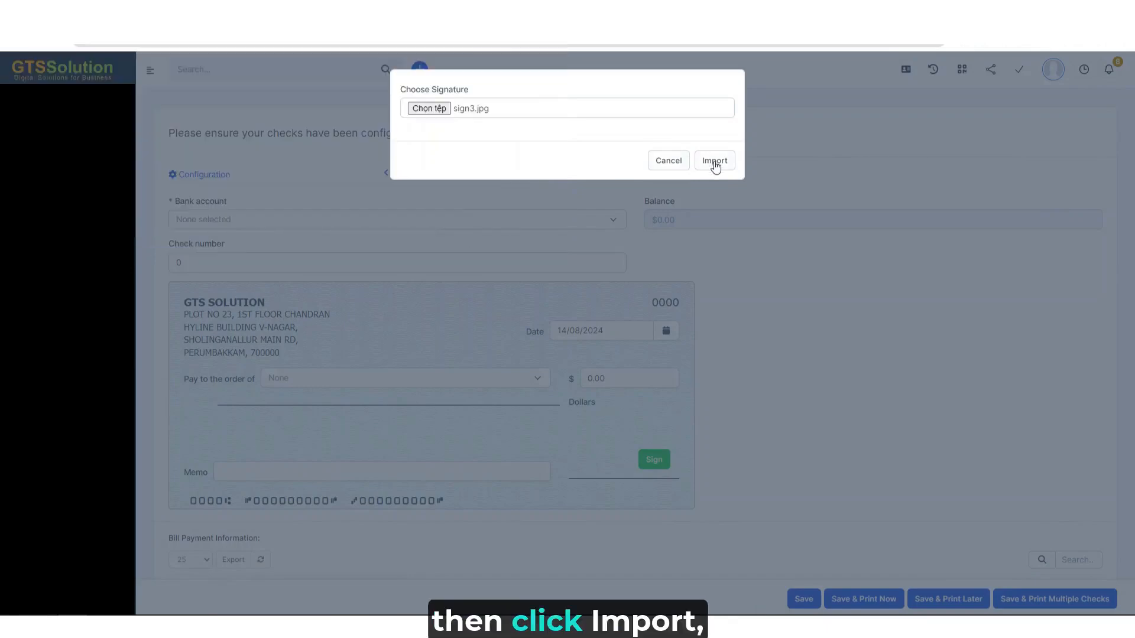
left_click(715, 164)
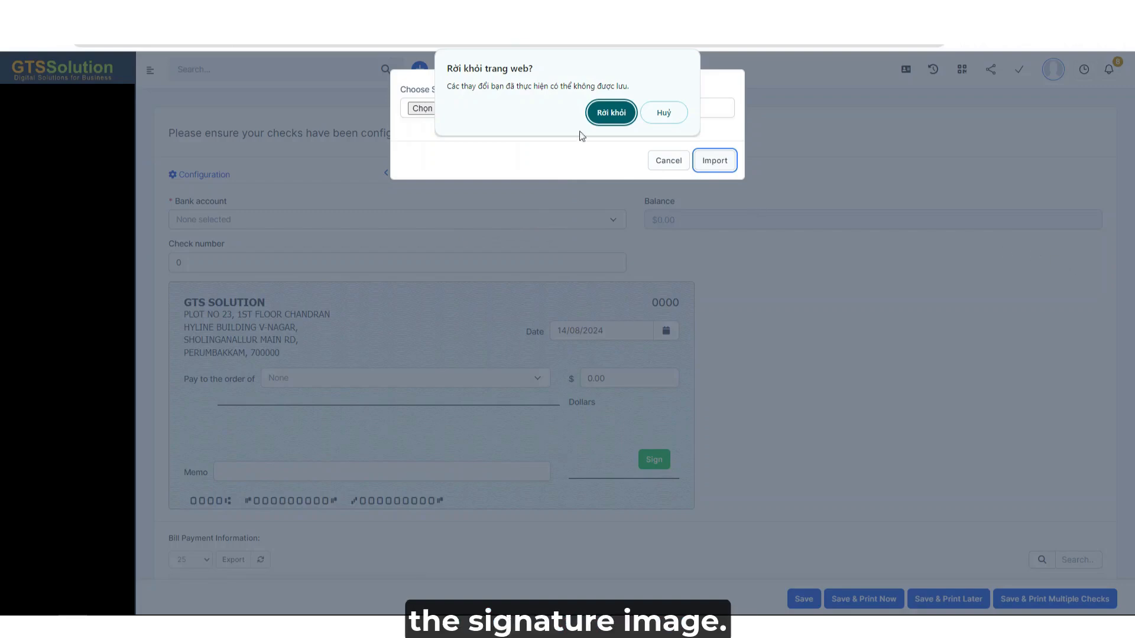
left_click(605, 115)
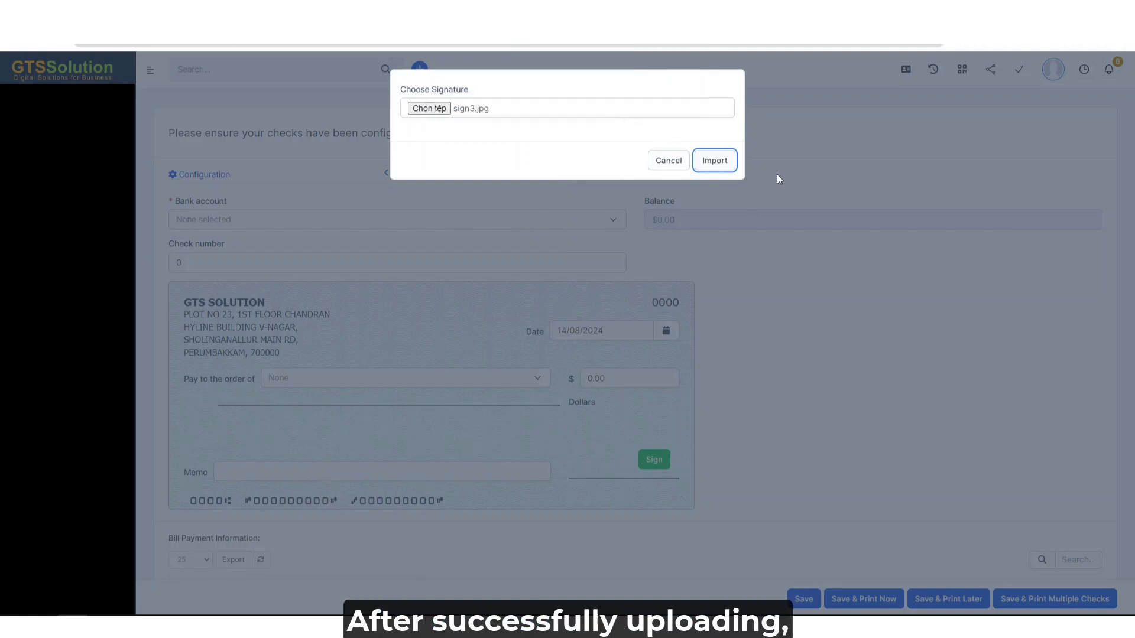
- Review the available signature images, cancel the deletion of the second one, and close the signing dialog
scroll(789, 319, "down", 1)
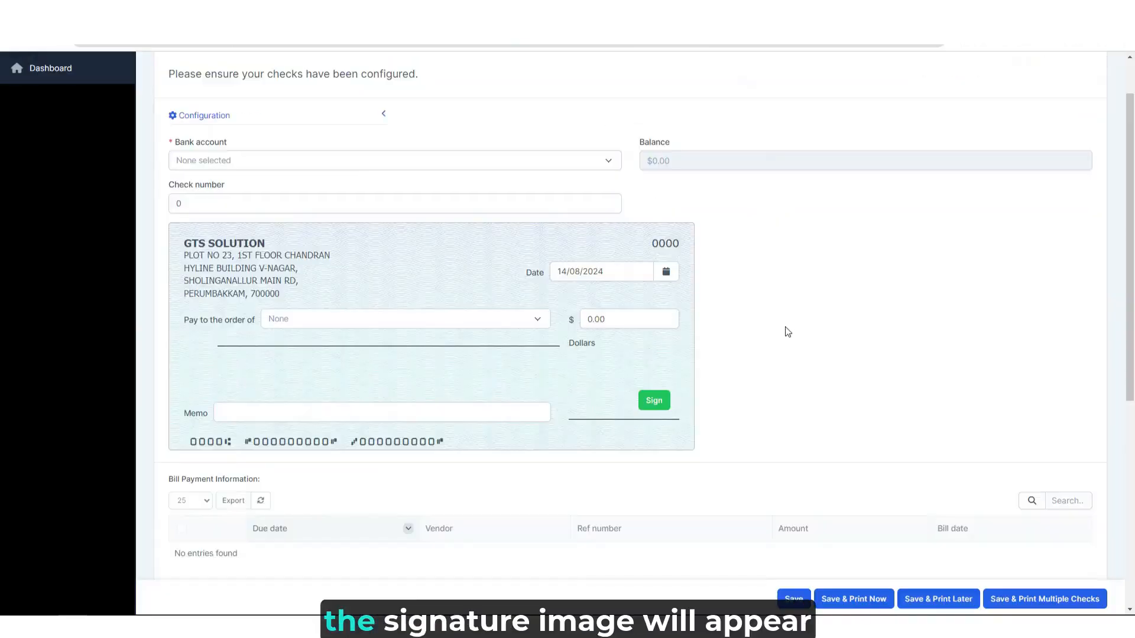
left_click(653, 402)
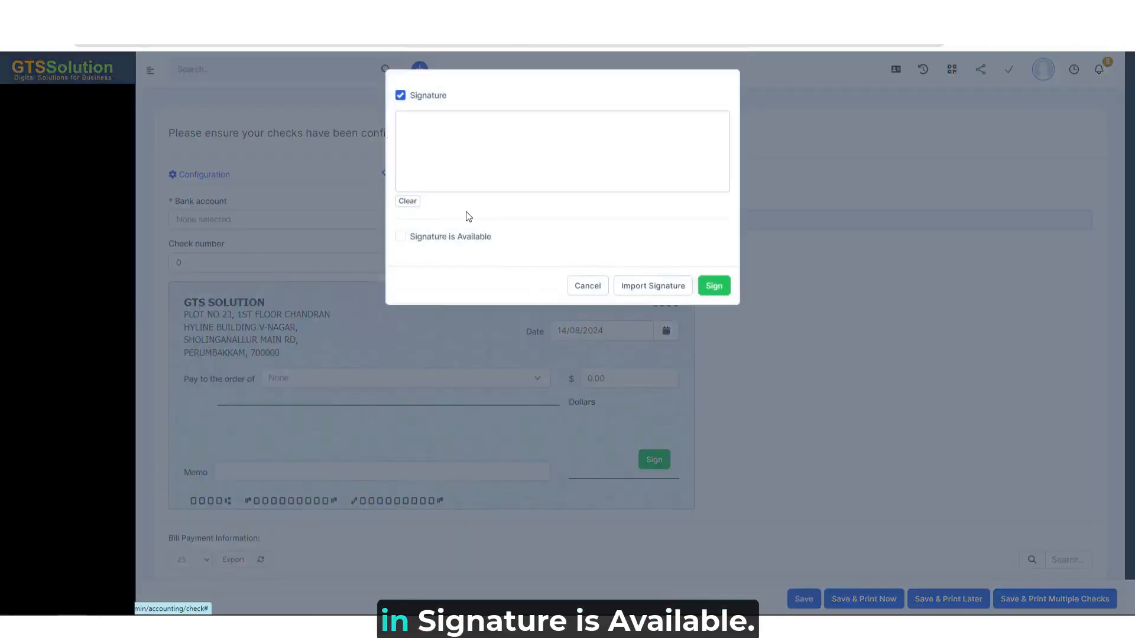
left_click(439, 242)
left_click(727, 252)
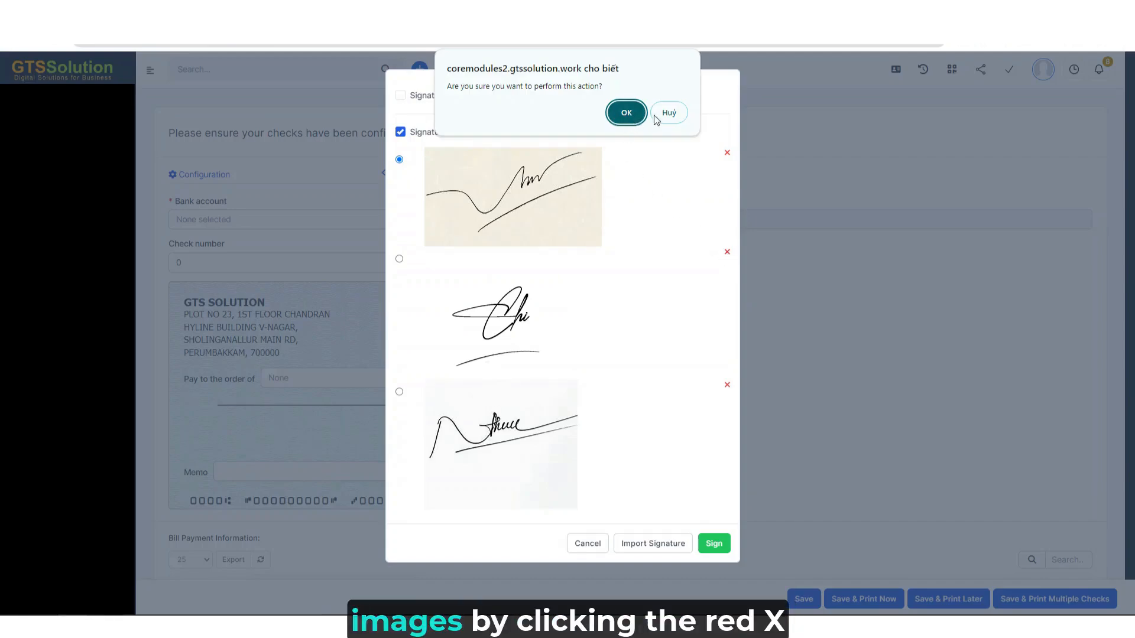
left_click(672, 119)
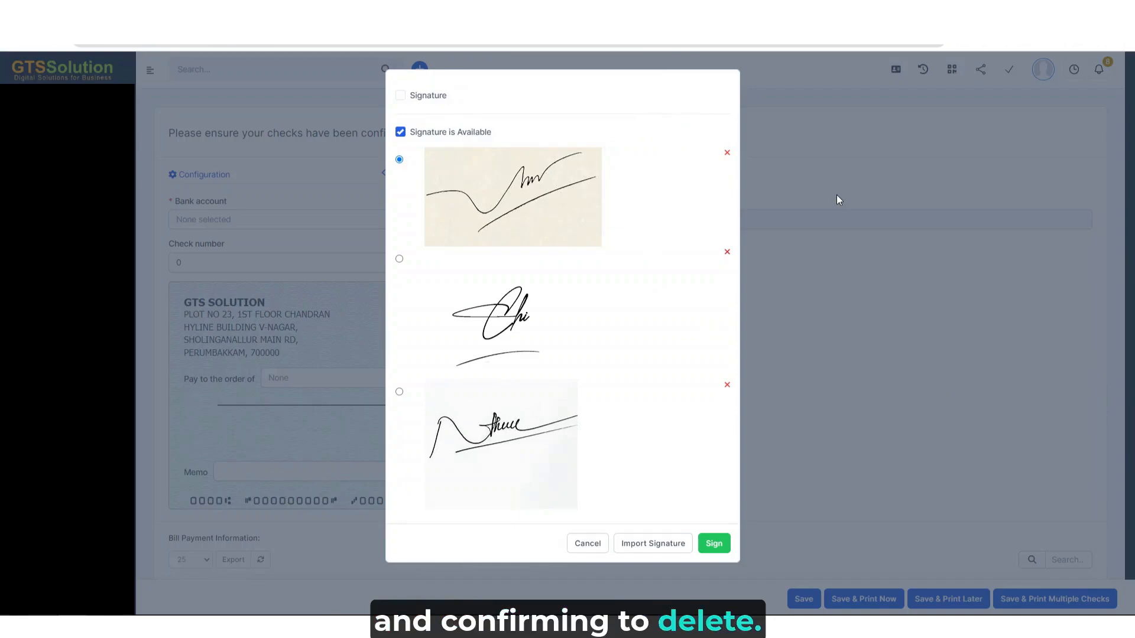
left_click(782, 192)
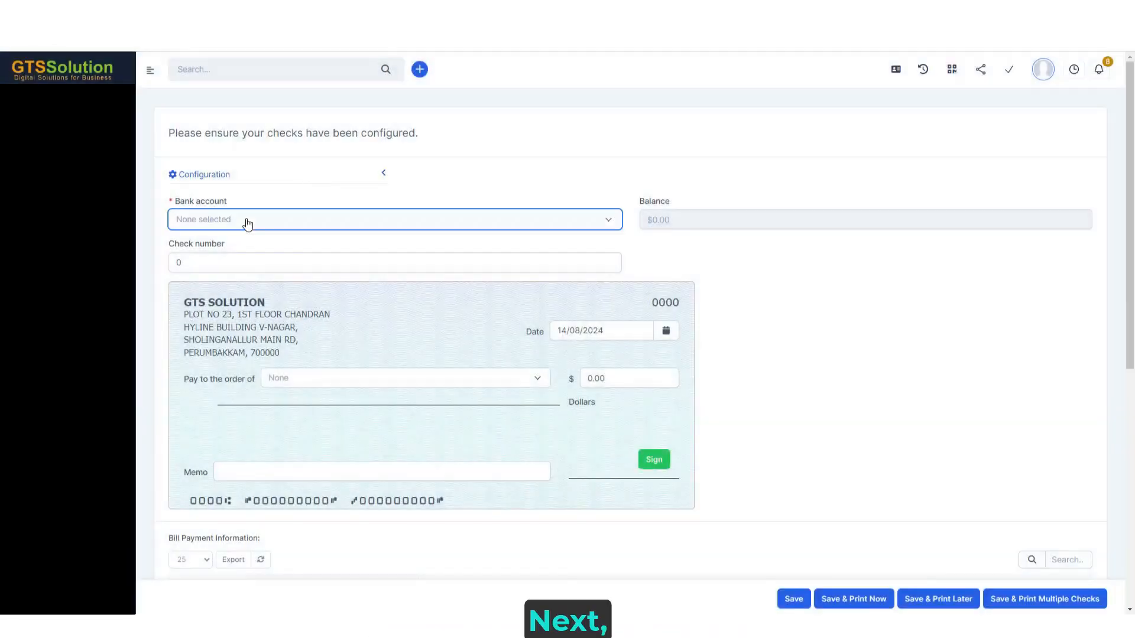
- Select VietABank as the check's bank account and use check number 2
left_click(246, 219)
left_click(206, 357)
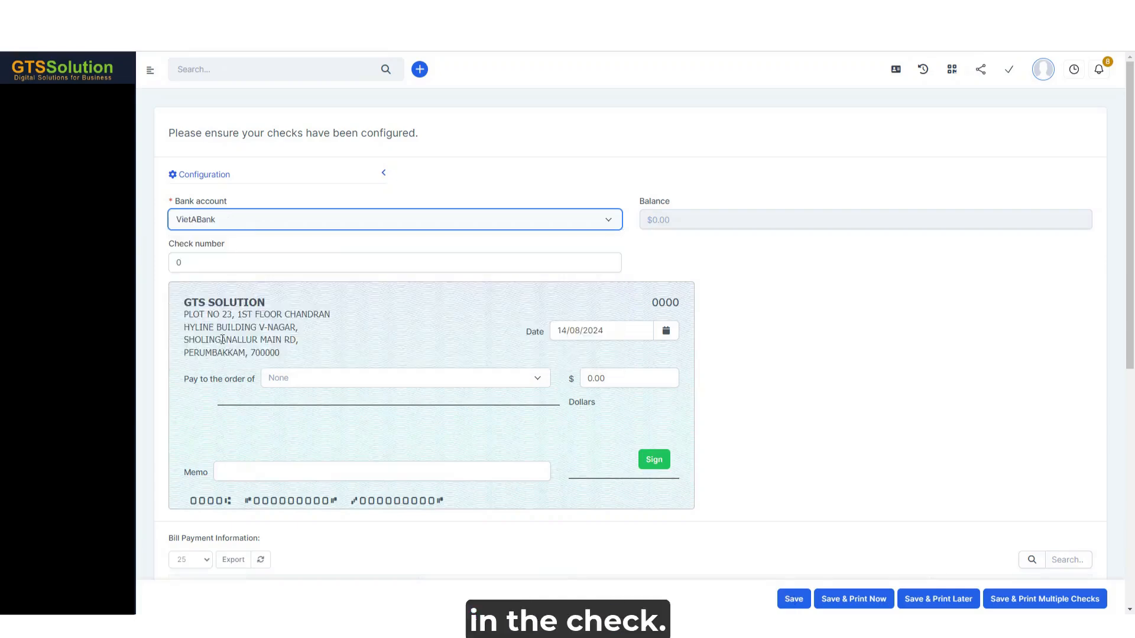
left_click(360, 263)
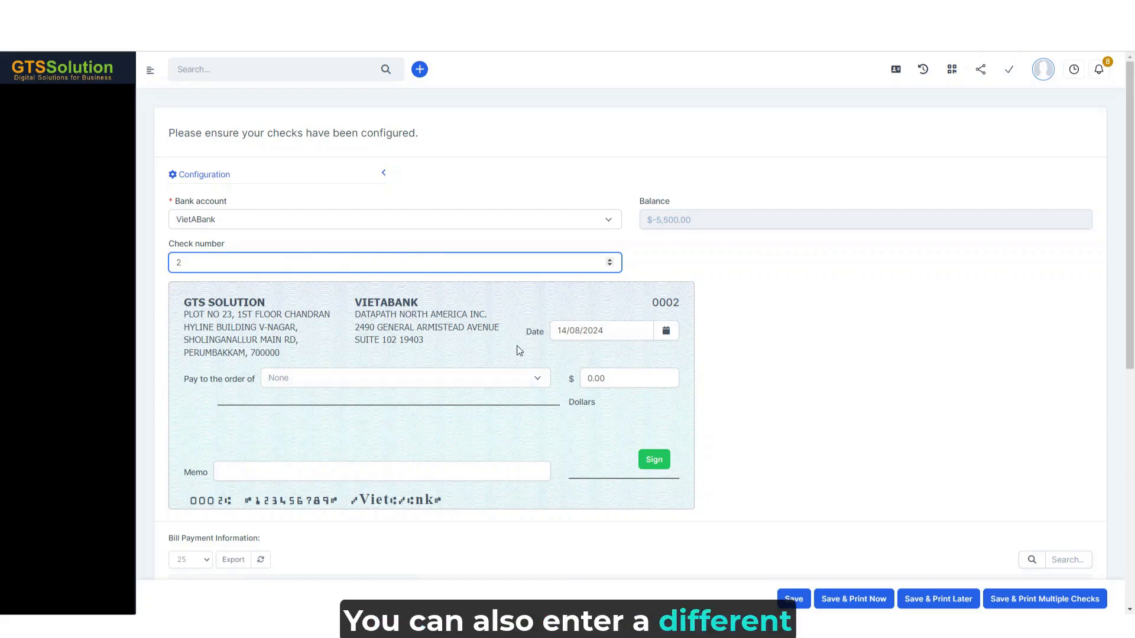
- Make the check payable to the vendor TECH with an amount of 2,000 dollars
left_click(327, 381)
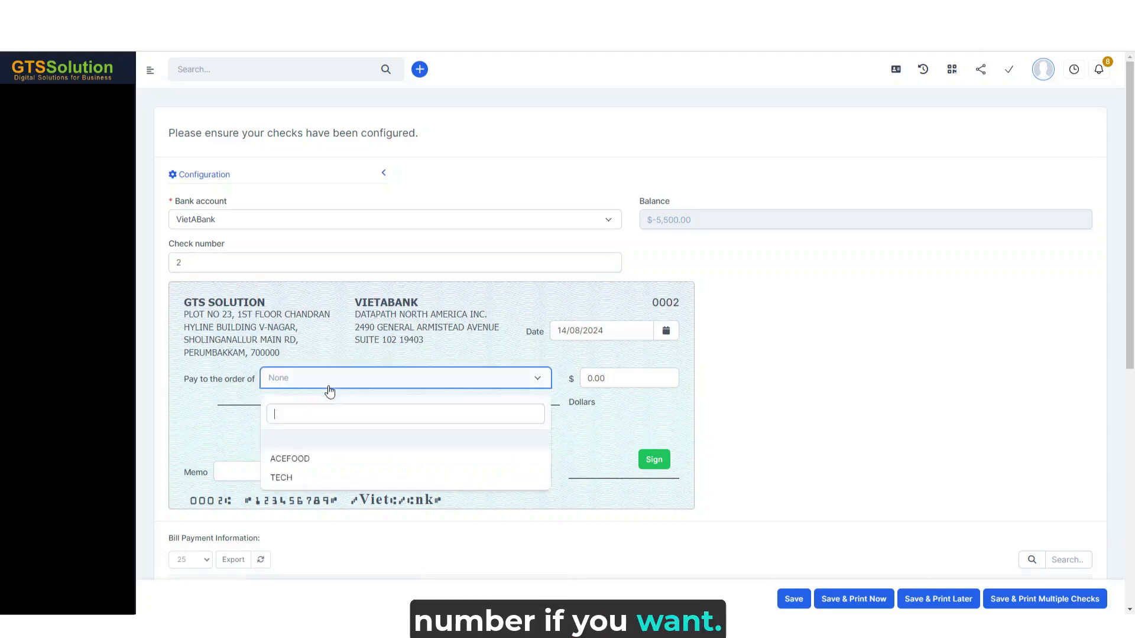
left_click(299, 474)
left_click(616, 378)
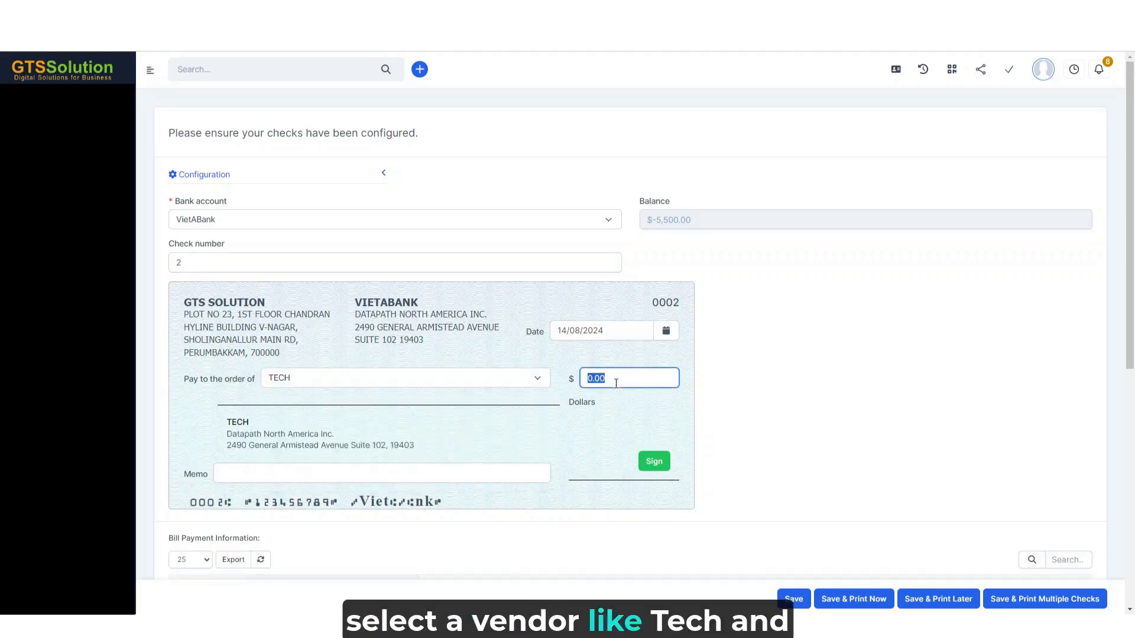
type("20")
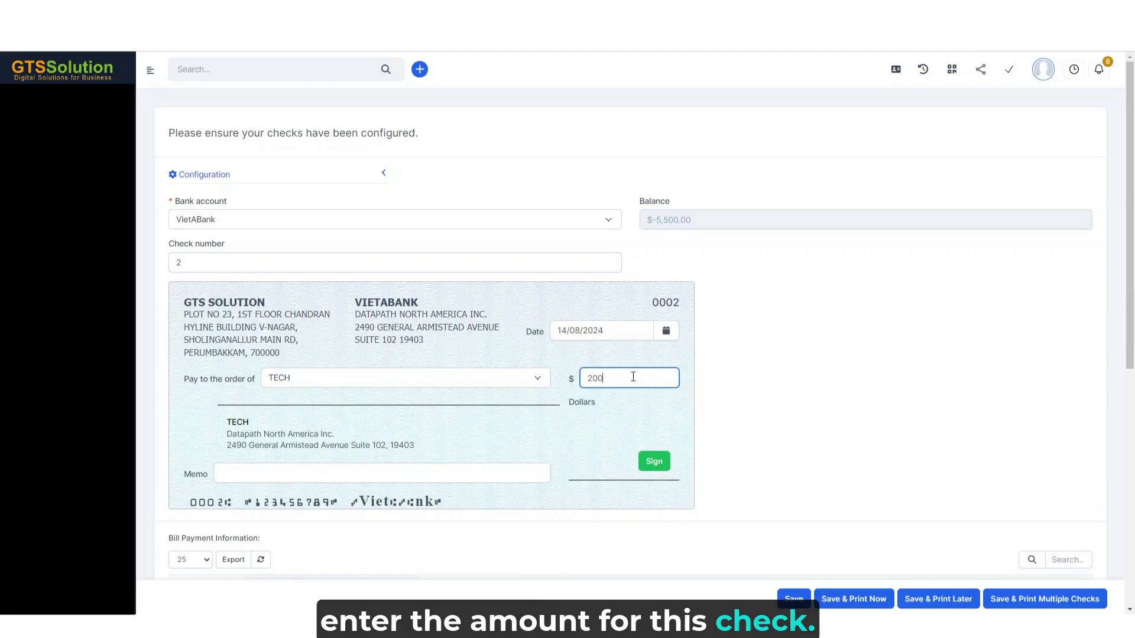
- Date the check 15/08/2024 and enter "Memo Memo" as its memo
left_click(620, 331)
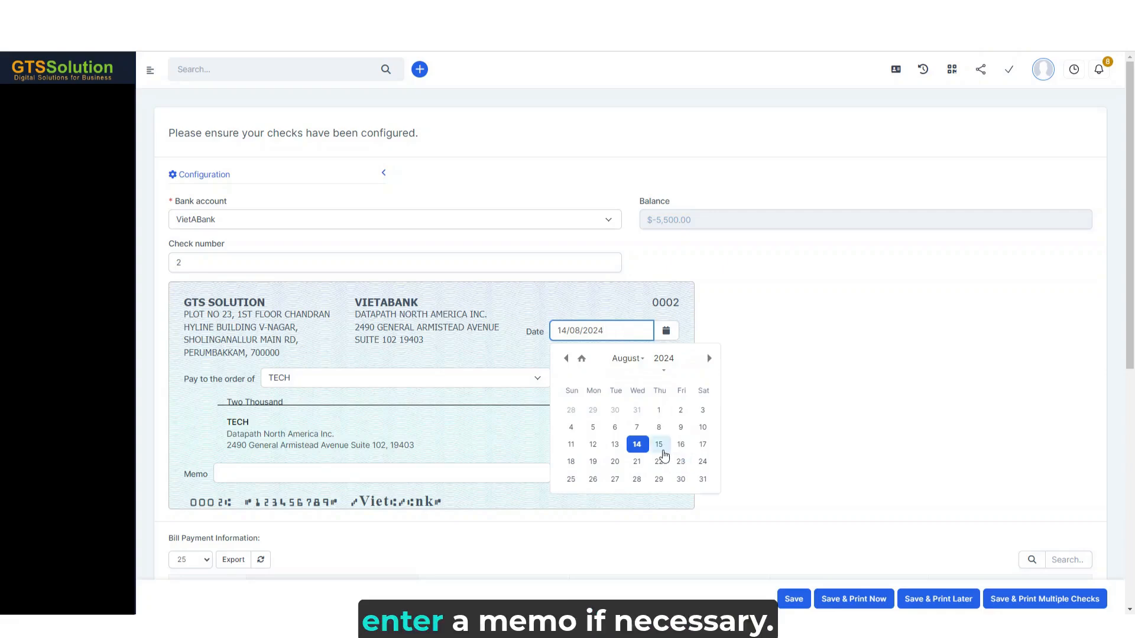
left_click(659, 446)
left_click(415, 473)
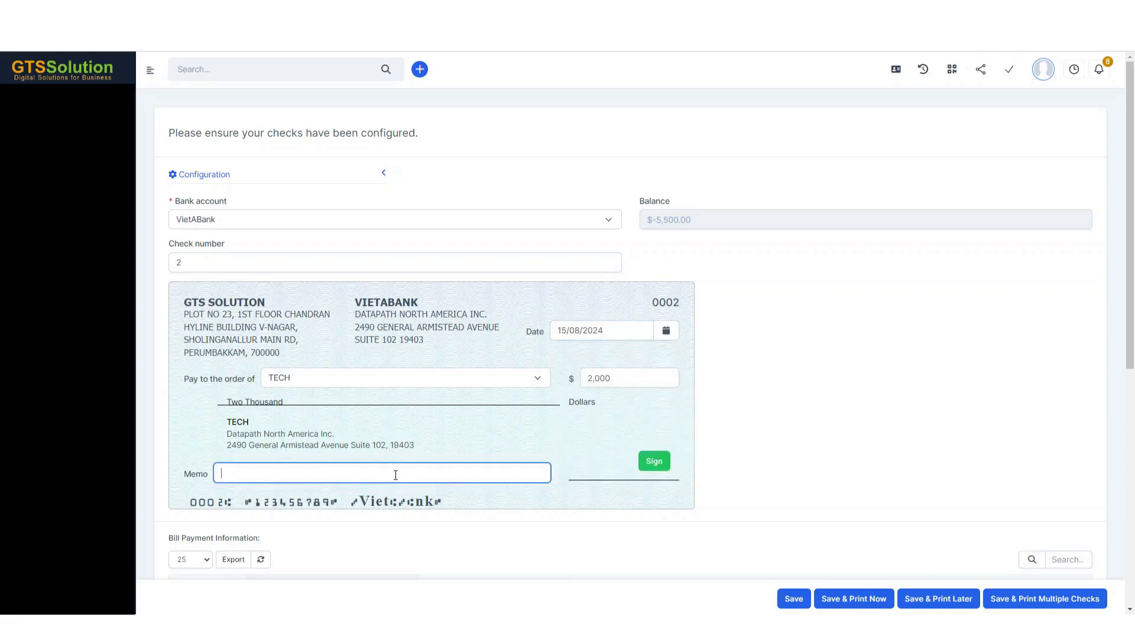
- Sign the check with the third available signature image
left_click(653, 461)
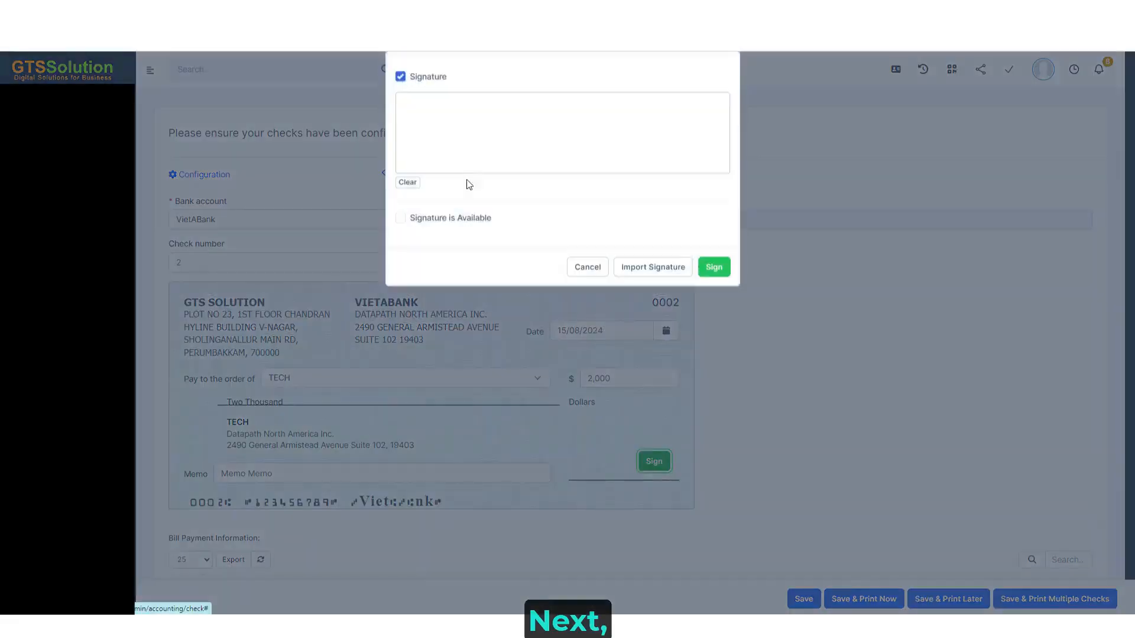
left_click(432, 238)
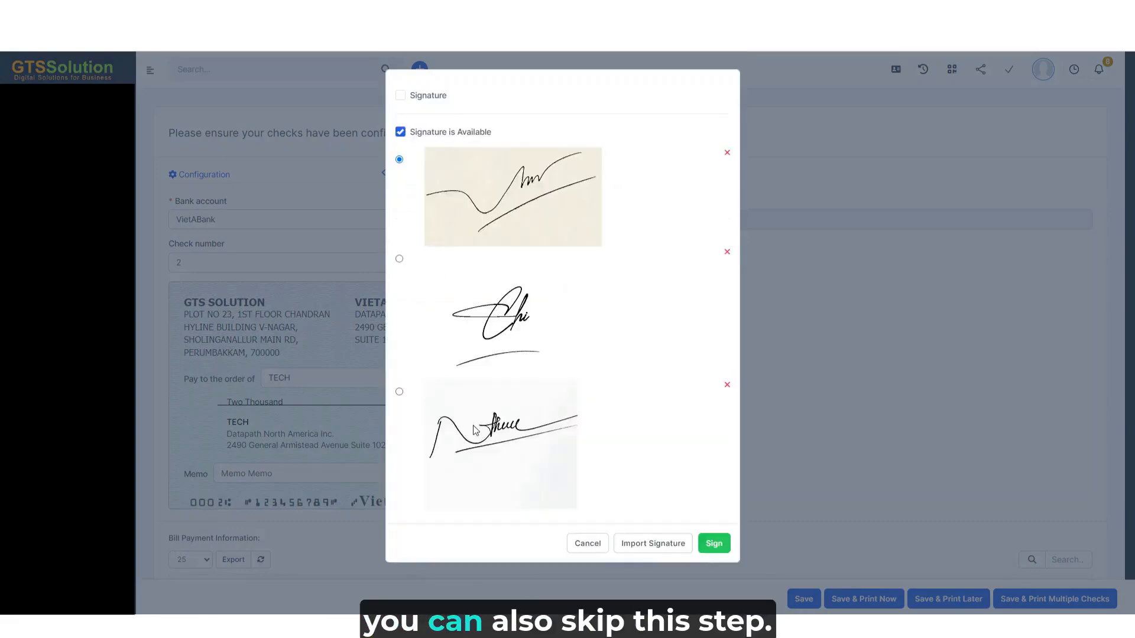
left_click(399, 392)
left_click(713, 544)
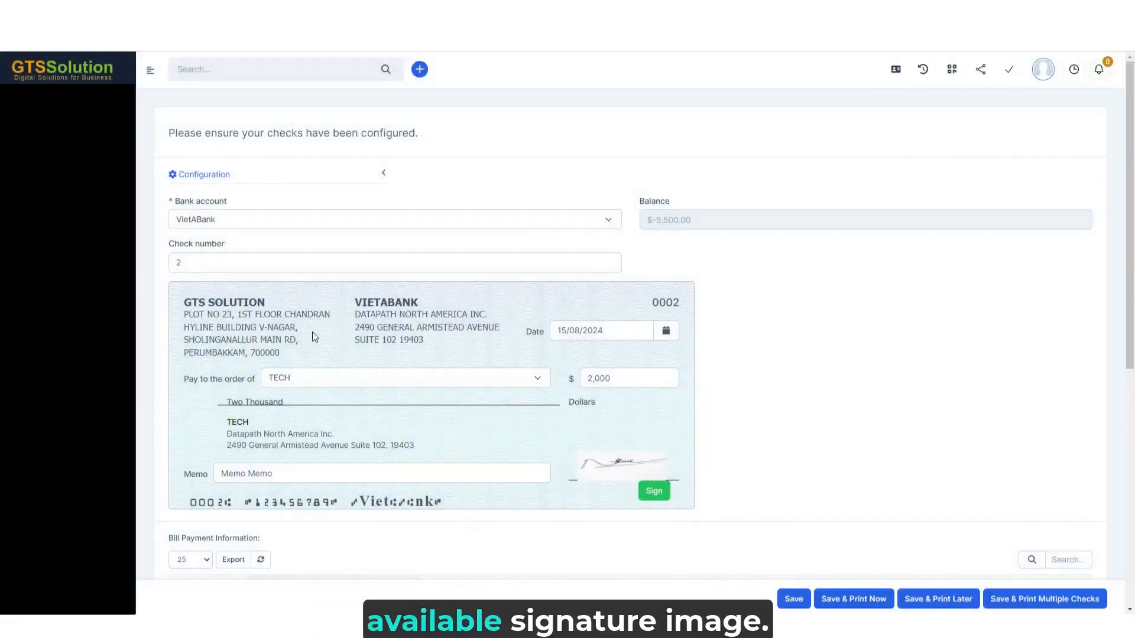
- Toggle the check's company name and address, routing and account numbers, check number, and bank name off and back on, one at a time
left_click(384, 175)
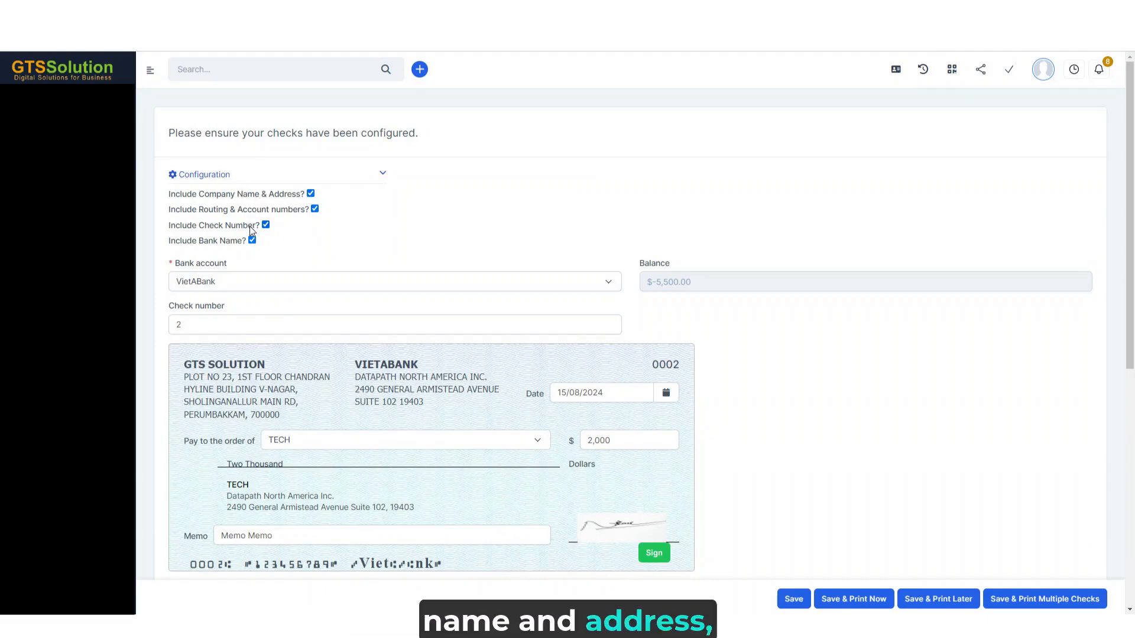
left_click(310, 194)
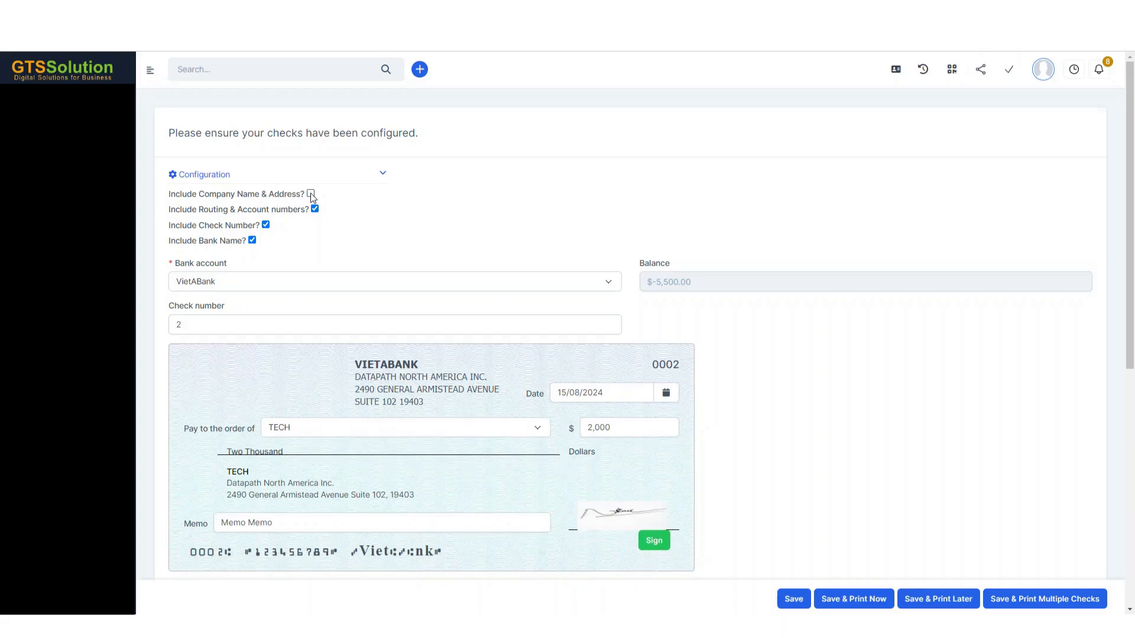
left_click(310, 194)
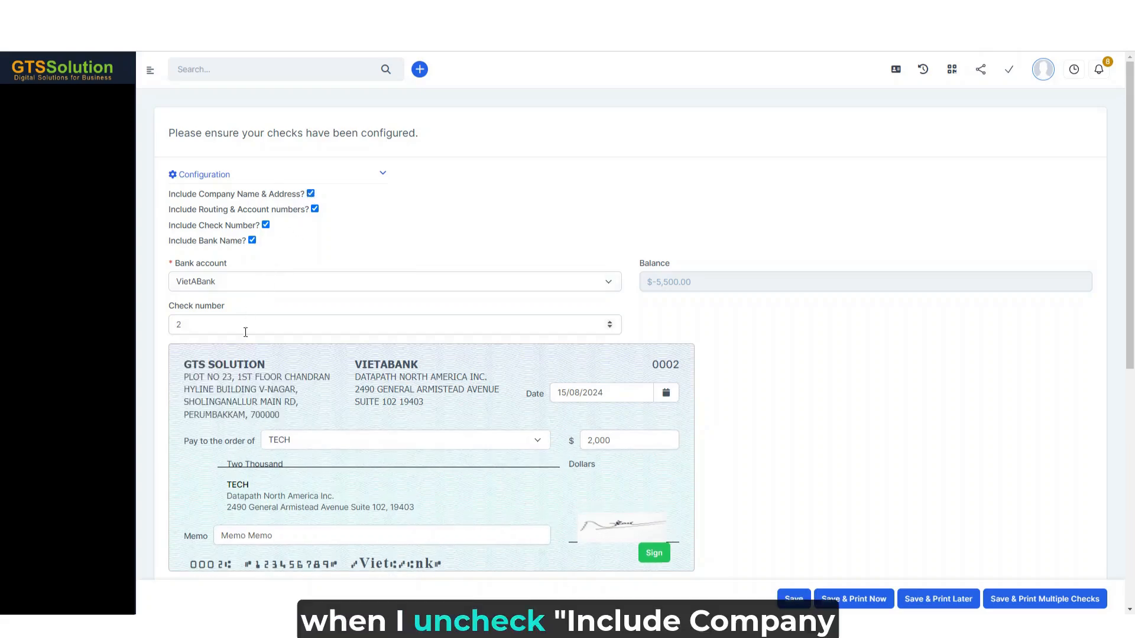
left_click(315, 210)
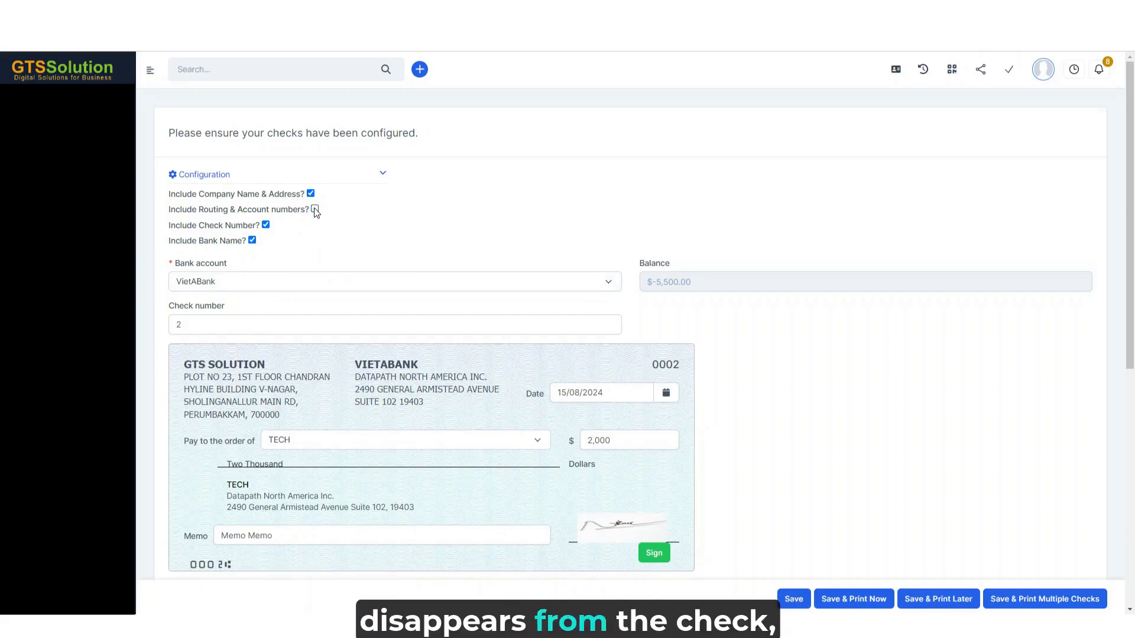
left_click(315, 210)
left_click(266, 226)
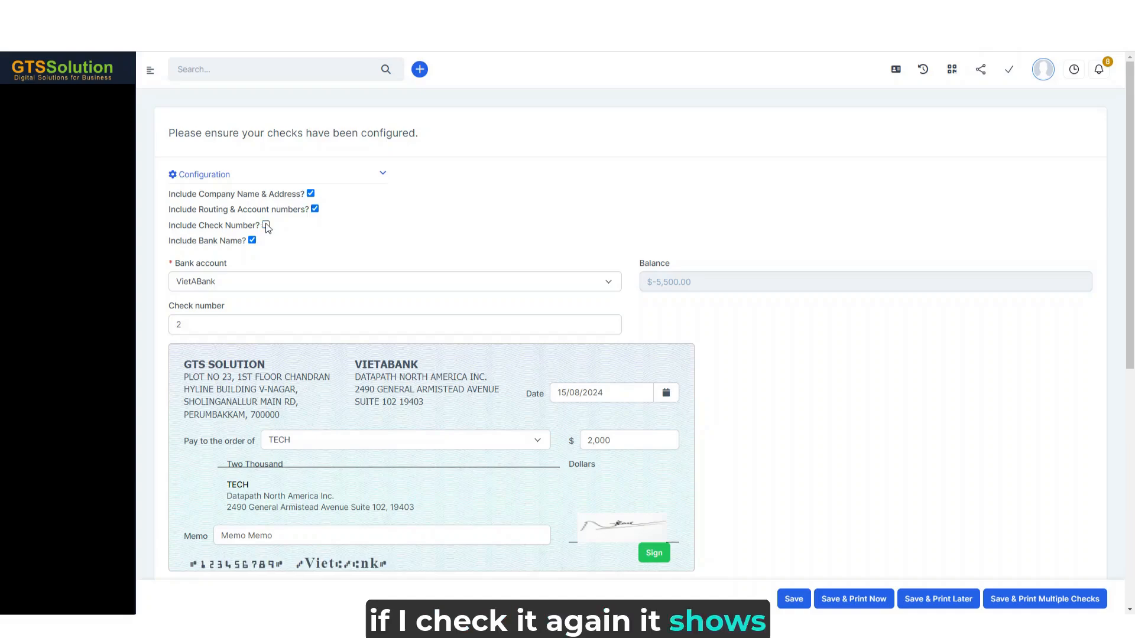
left_click(266, 226)
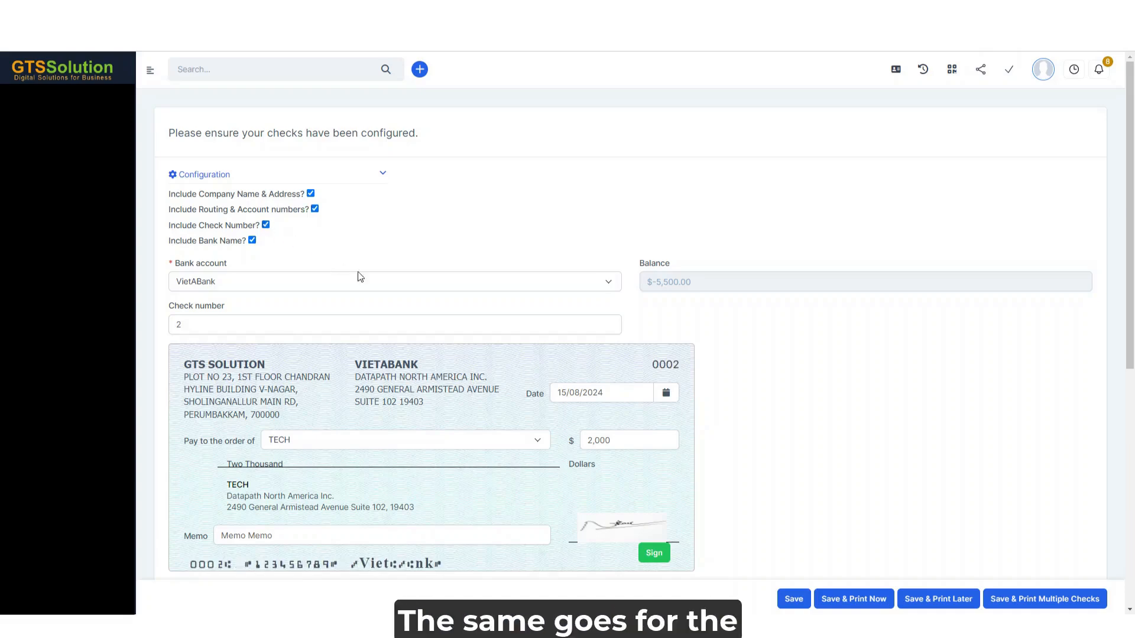
left_click(252, 240)
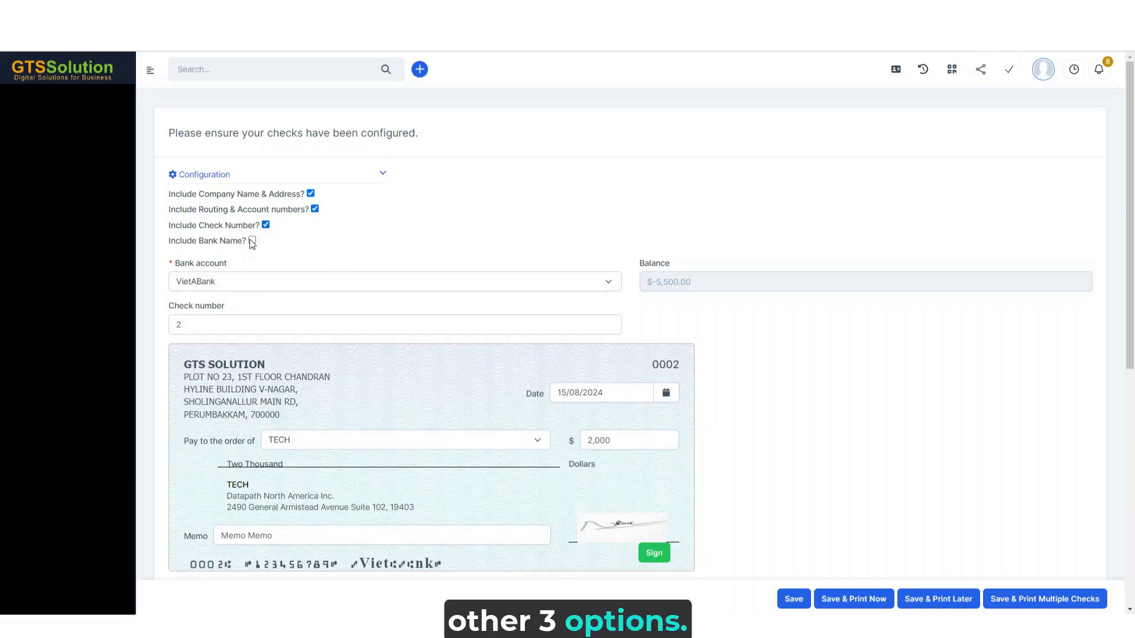
left_click(252, 241)
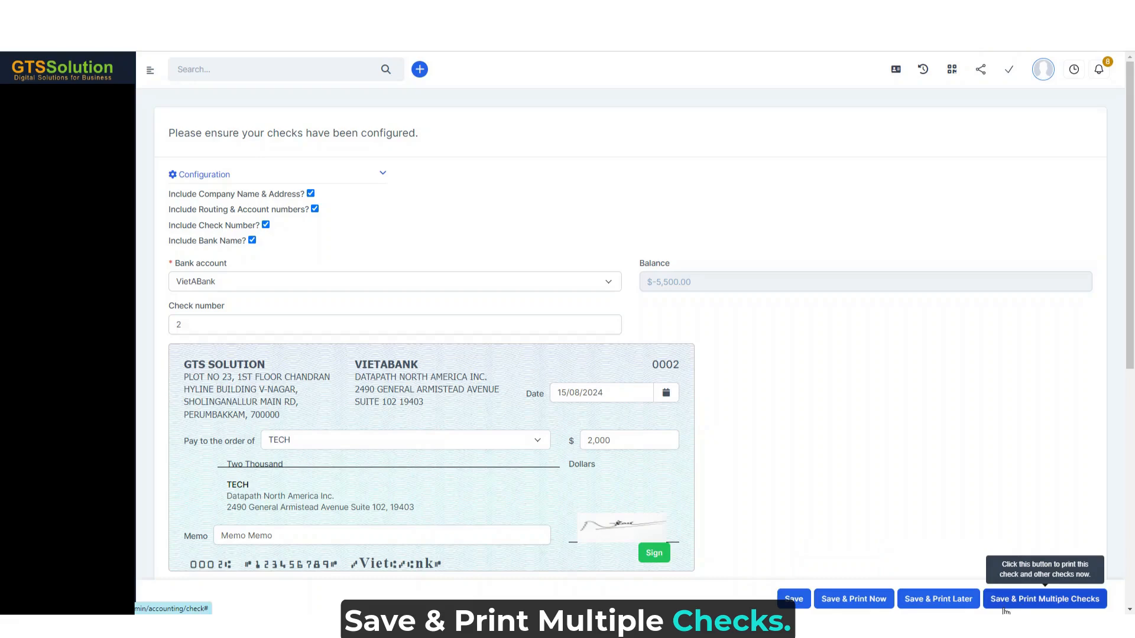
- Save the 2,000 dollar check to TECH and print it immediately
left_click(793, 599)
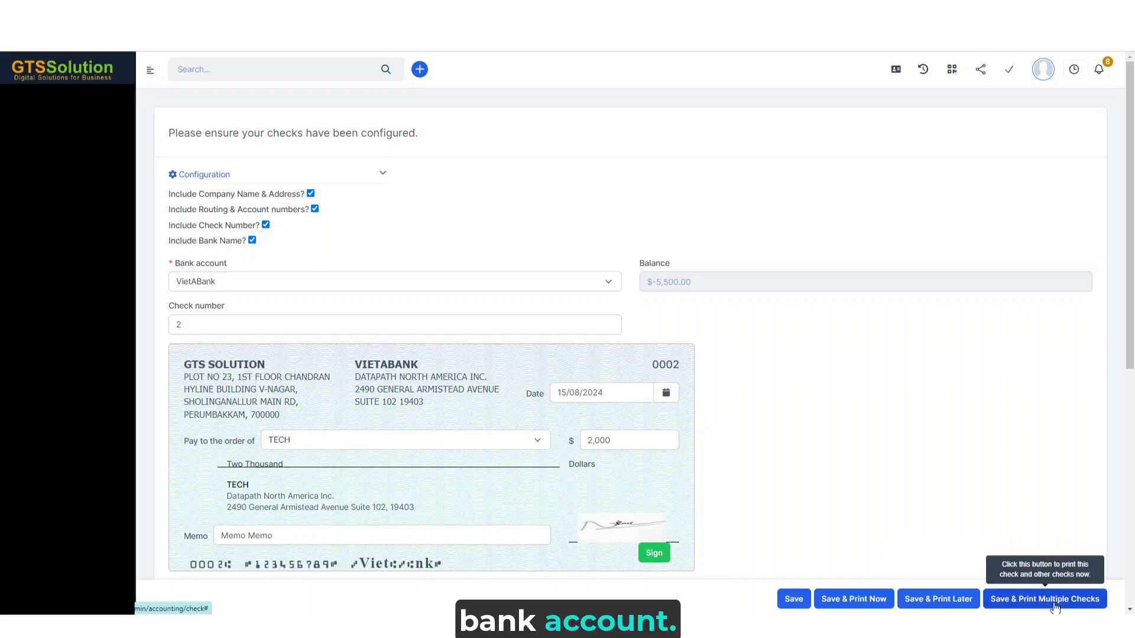
left_click(851, 599)
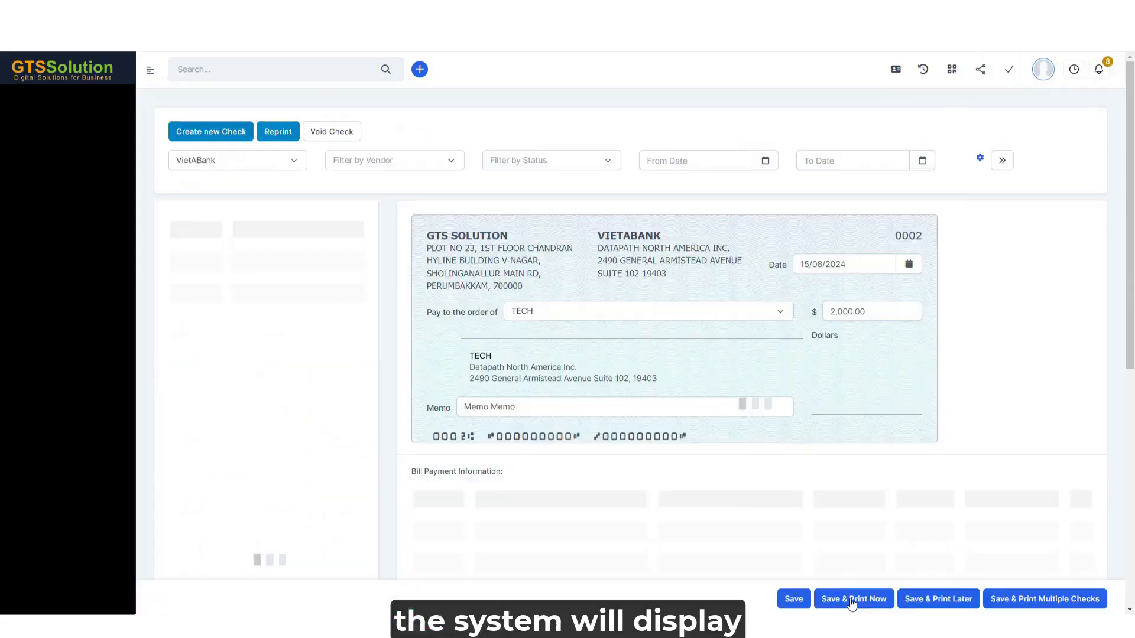
left_click(851, 599)
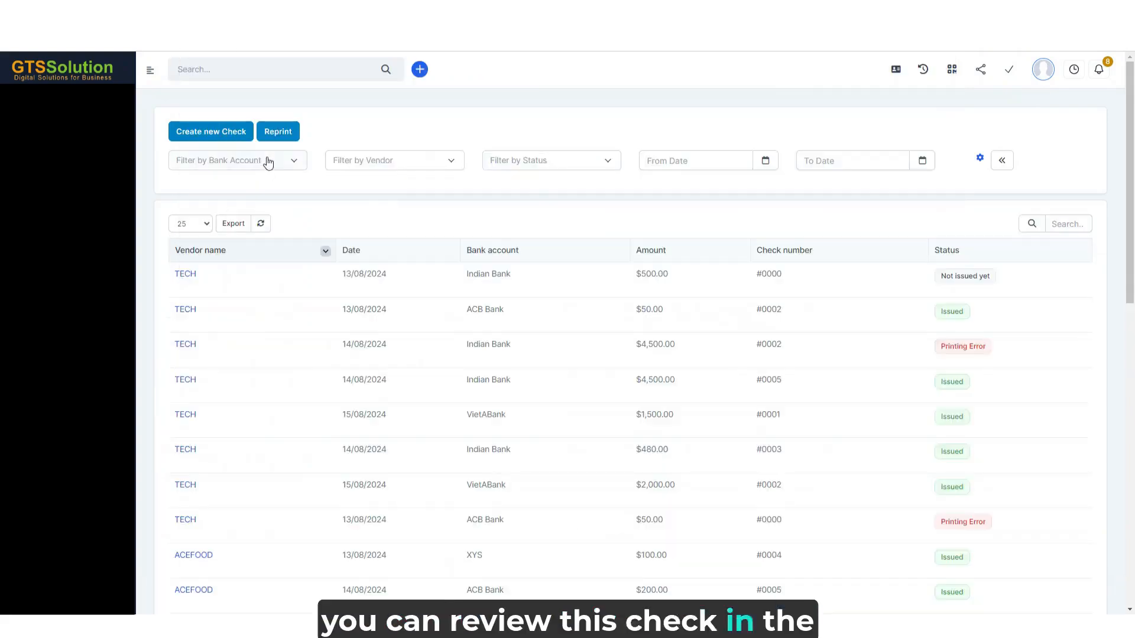
- Filter the checks list by the VietABank bank account
left_click(266, 160)
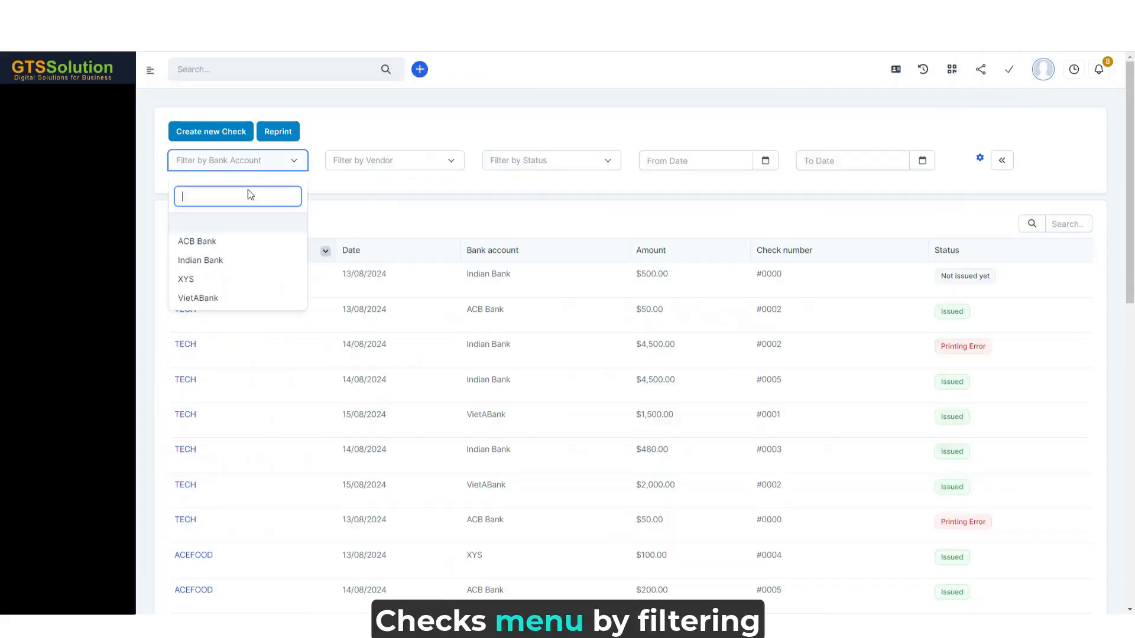
left_click(214, 300)
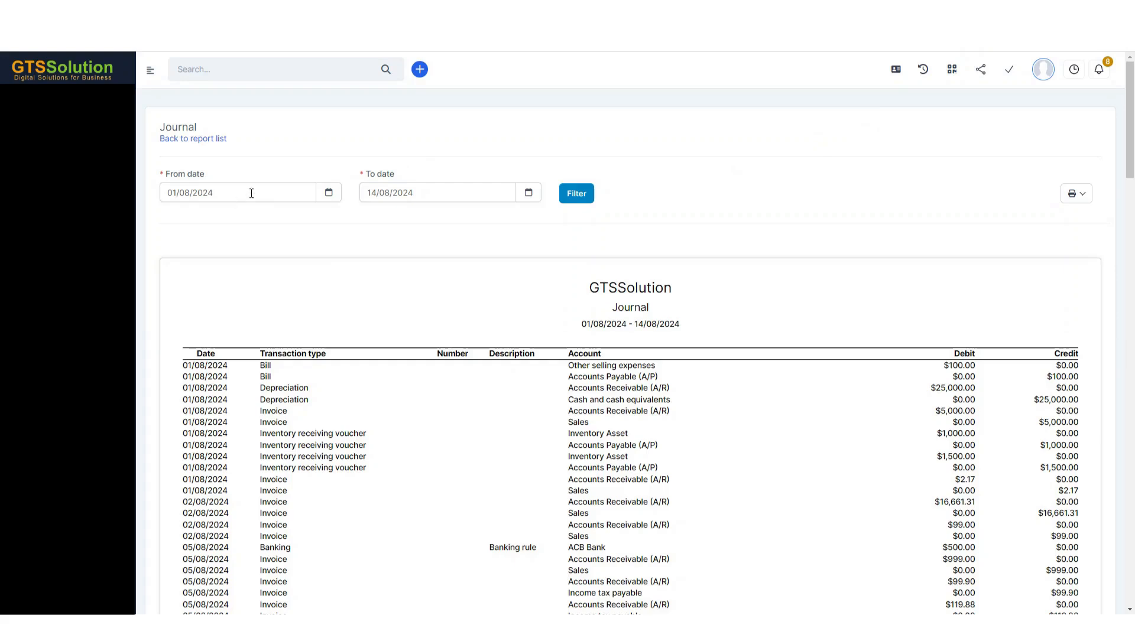
- Filter the Journal report to the single day 15/08/2024 by using it as both the start and end date
left_click(250, 193)
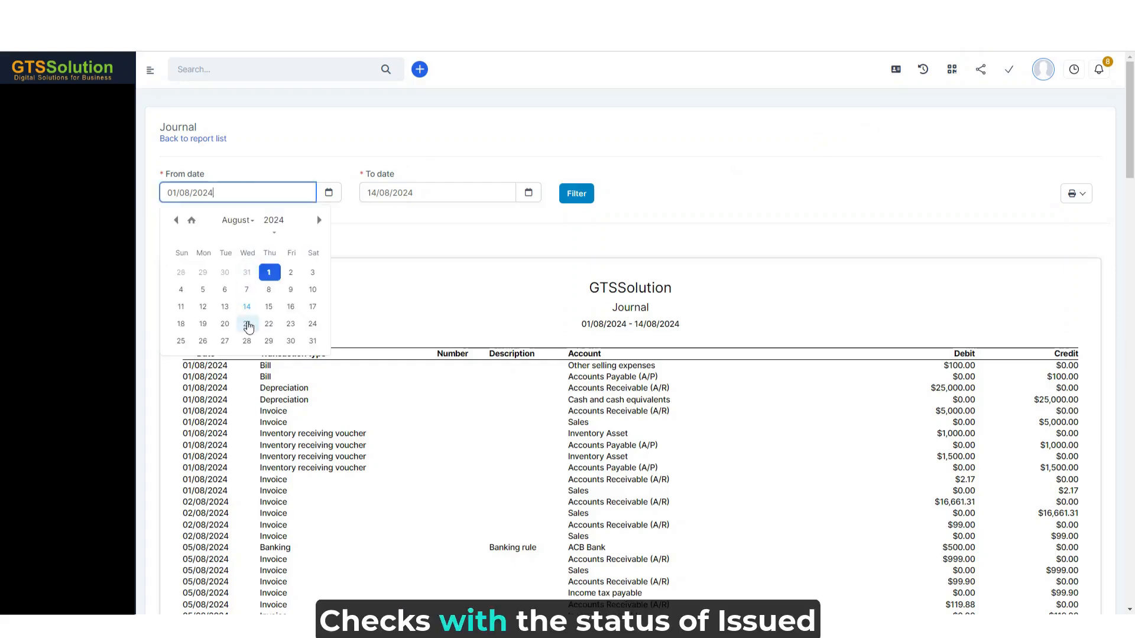
left_click(264, 308)
left_click(442, 198)
left_click(468, 308)
left_click(577, 201)
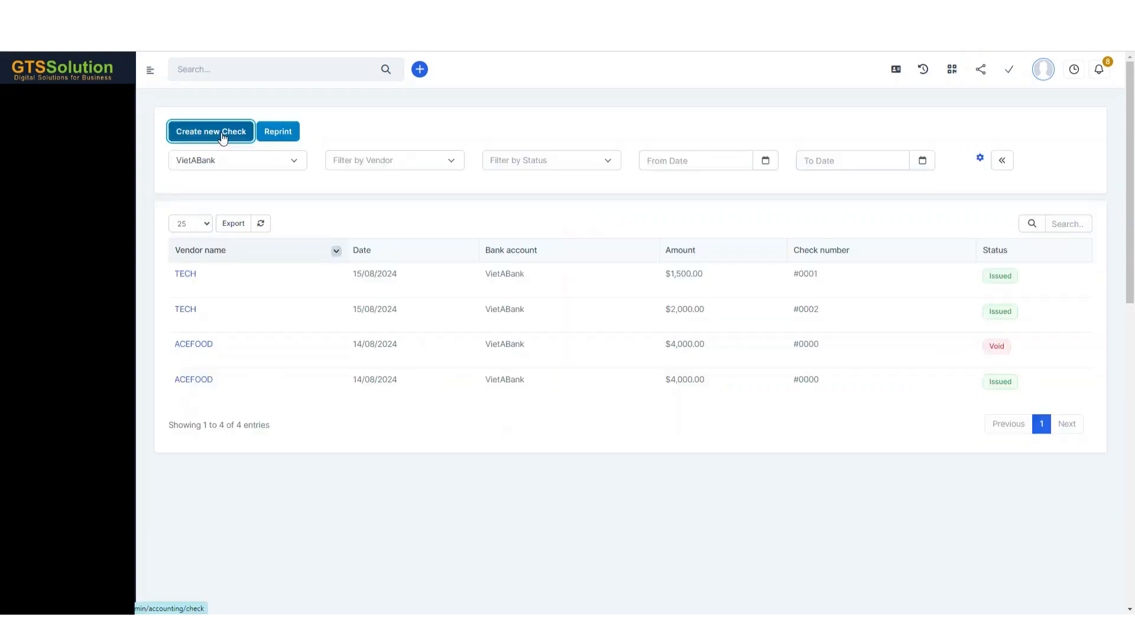
- Create and save check 3 from VietABank to TECH for 3,000 dollars dated 15/08/2024, and expand the checks list
left_click(223, 134)
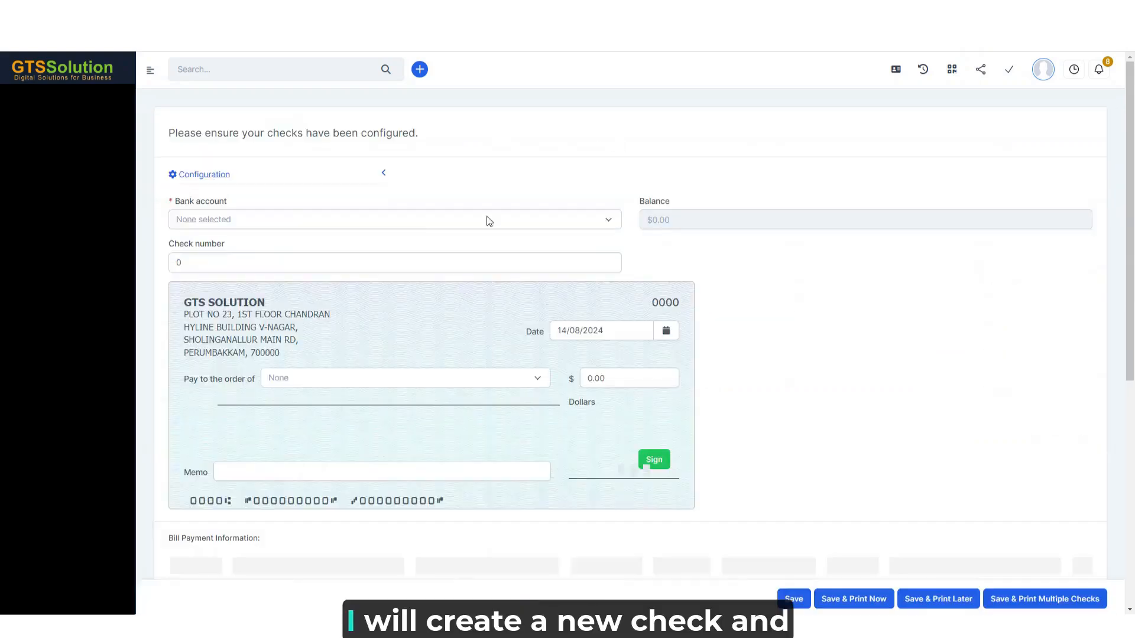
left_click(266, 222)
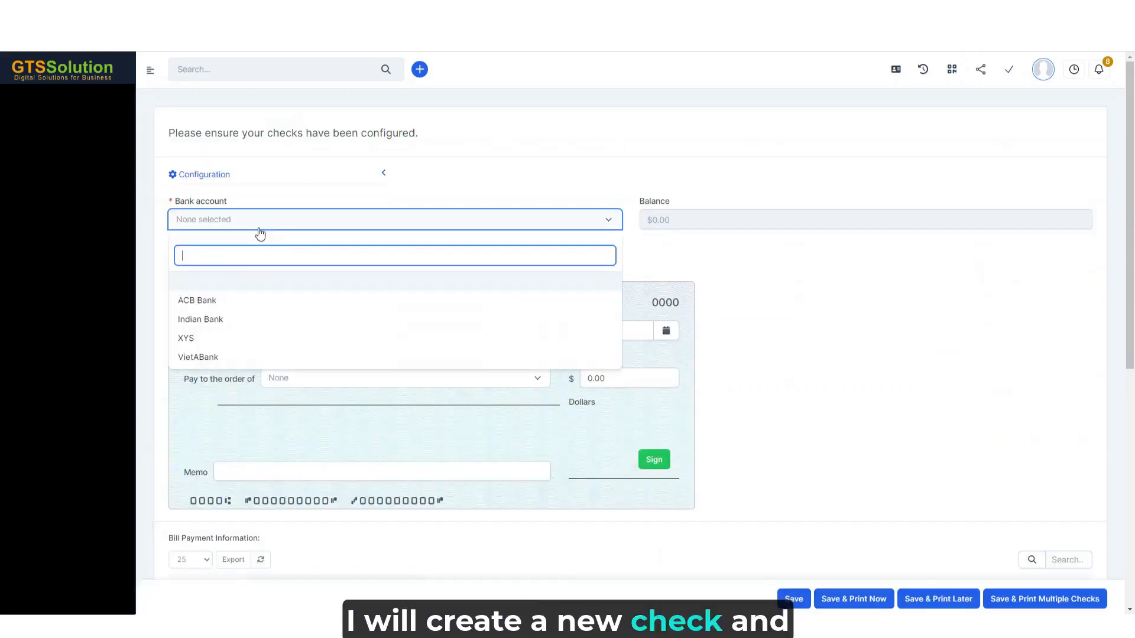
left_click(211, 356)
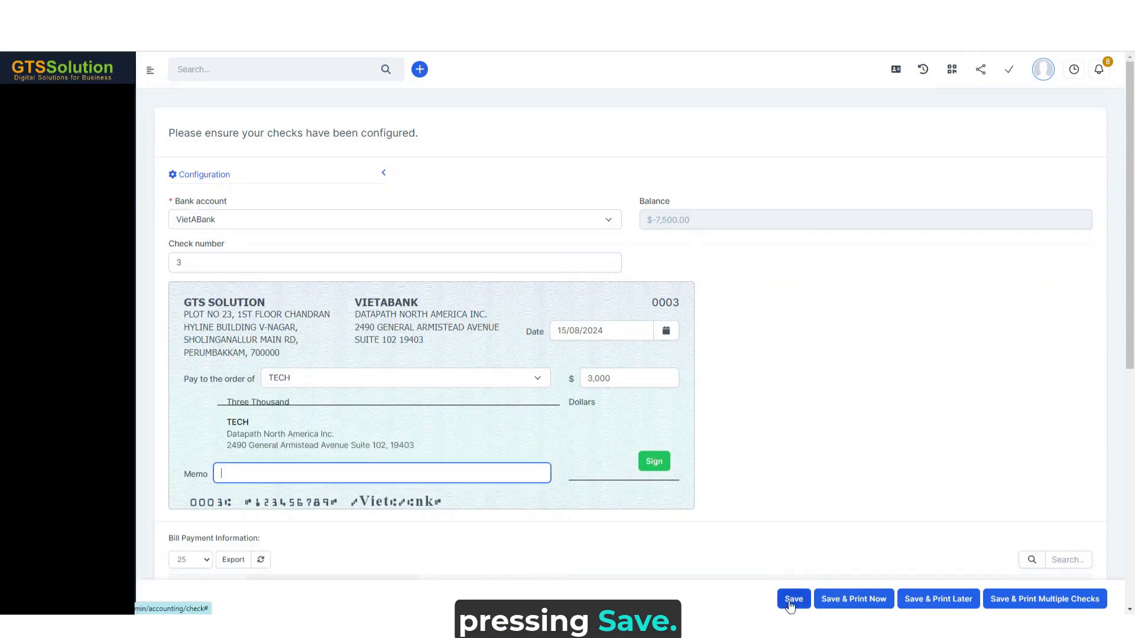
left_click(793, 598)
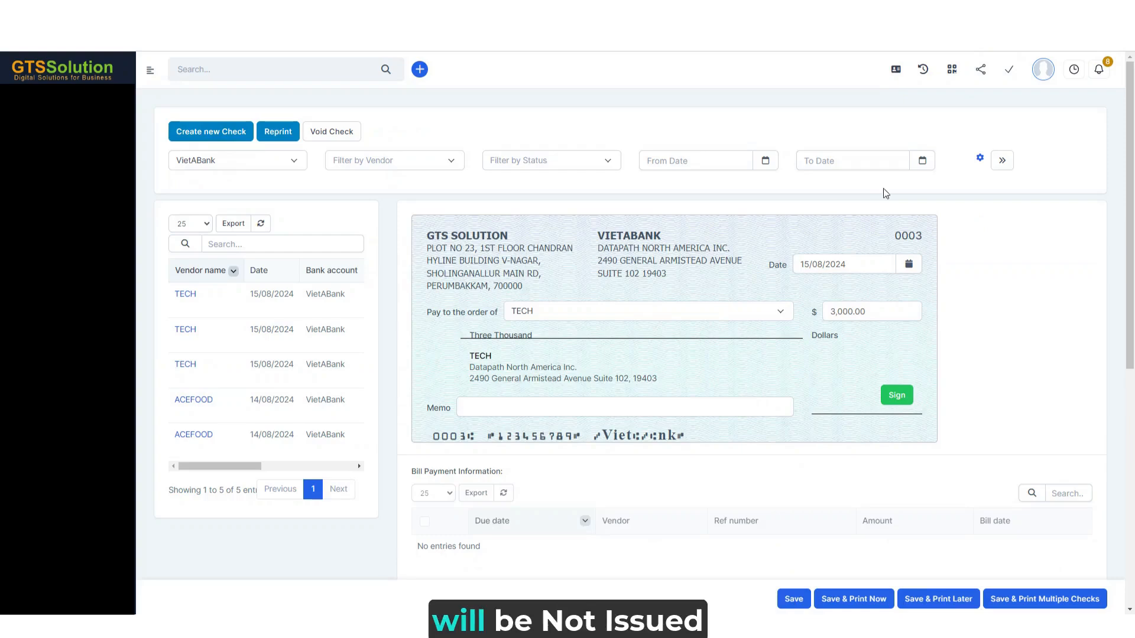
left_click(1002, 161)
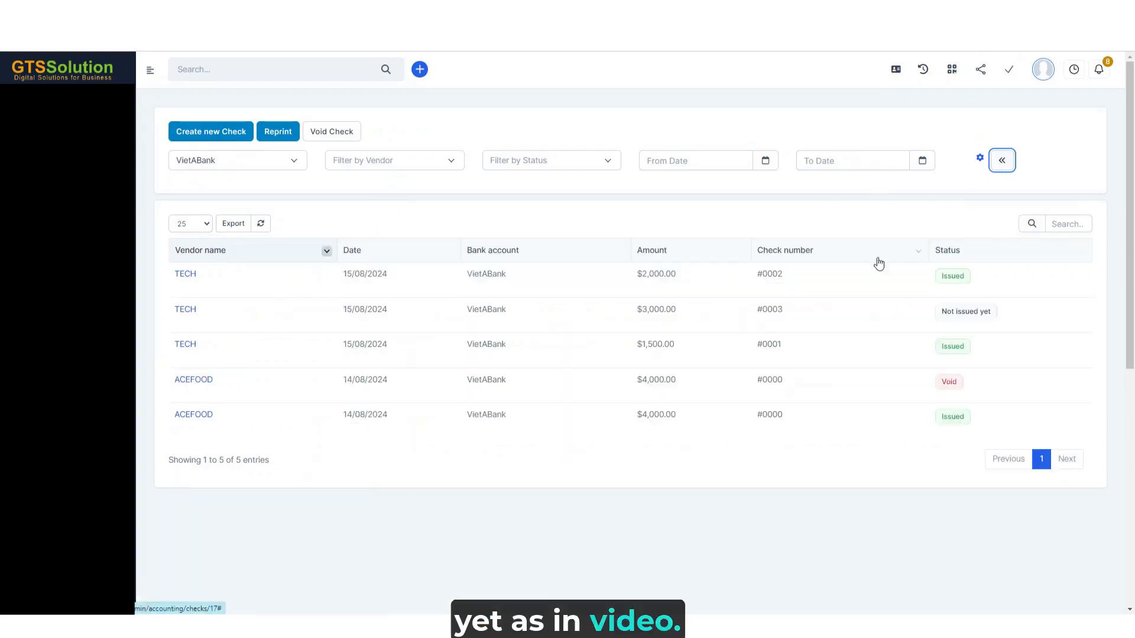
- Create check 4 from VietABank to TECH for 3,500 dollars, save it for later printing, and expand the checks list
left_click(236, 137)
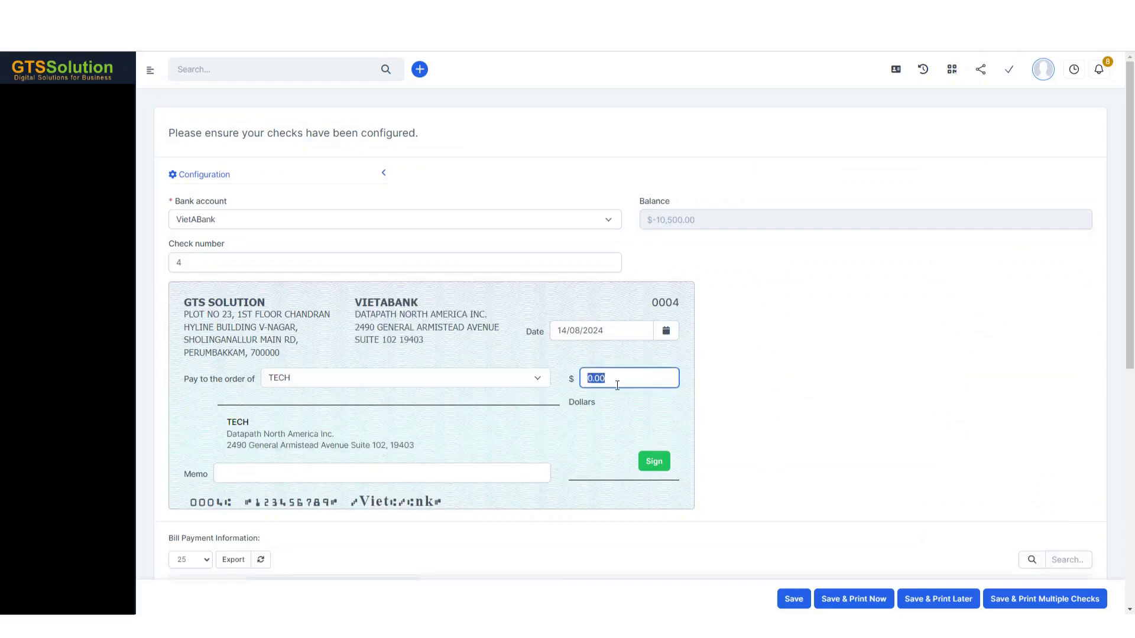
type("4")
left_click_drag(626, 382, 566, 386)
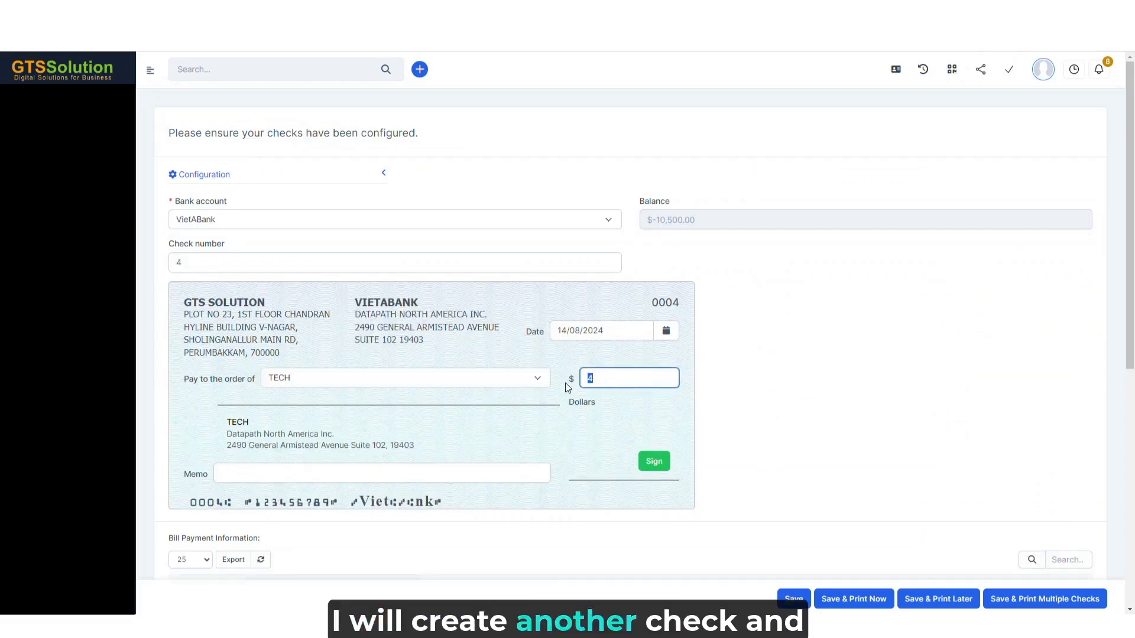
type("3500")
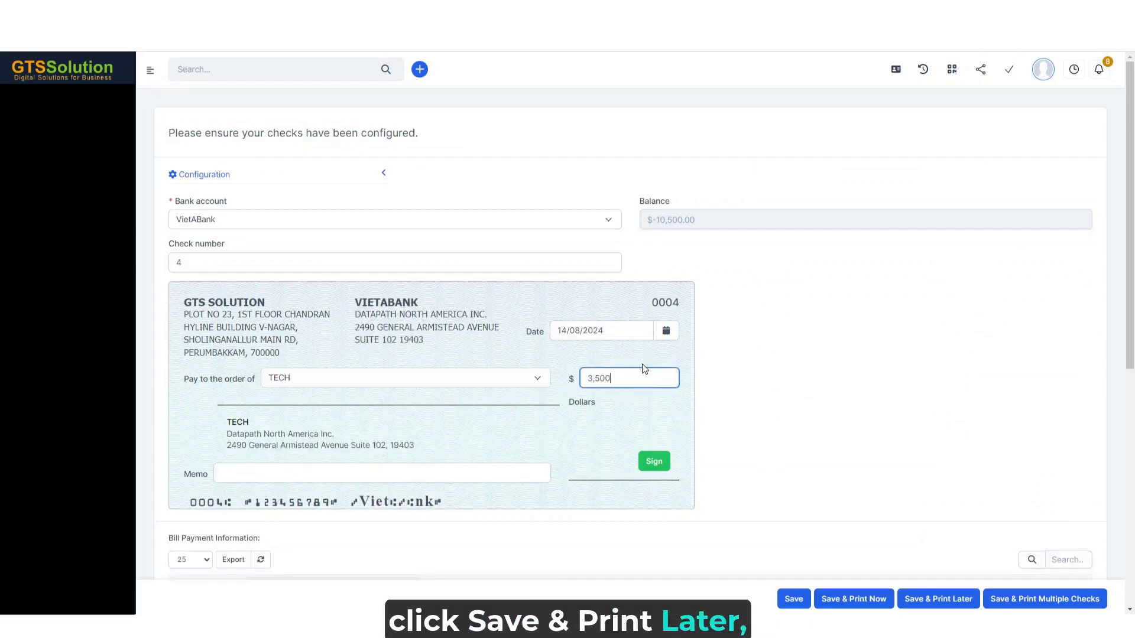
left_click(559, 381)
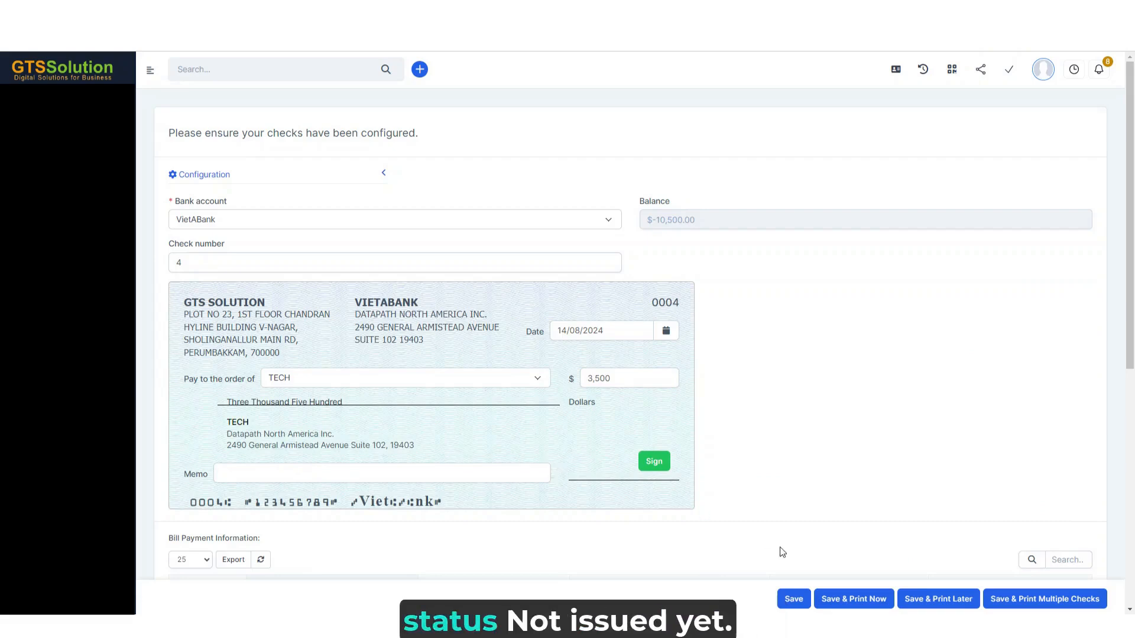
left_click(942, 599)
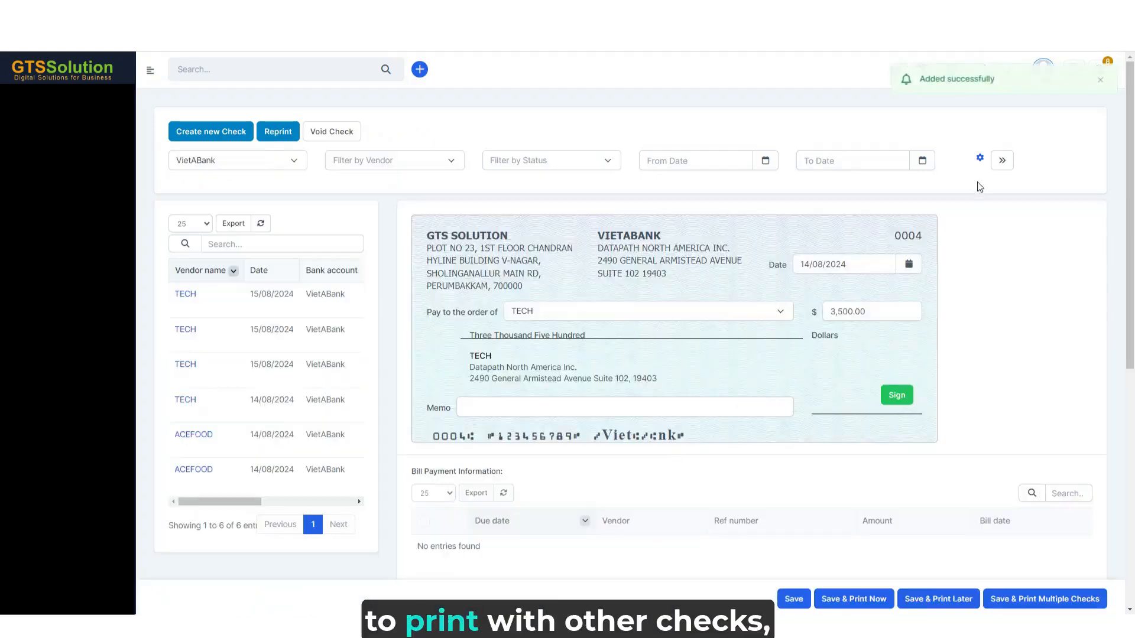
left_click(1001, 162)
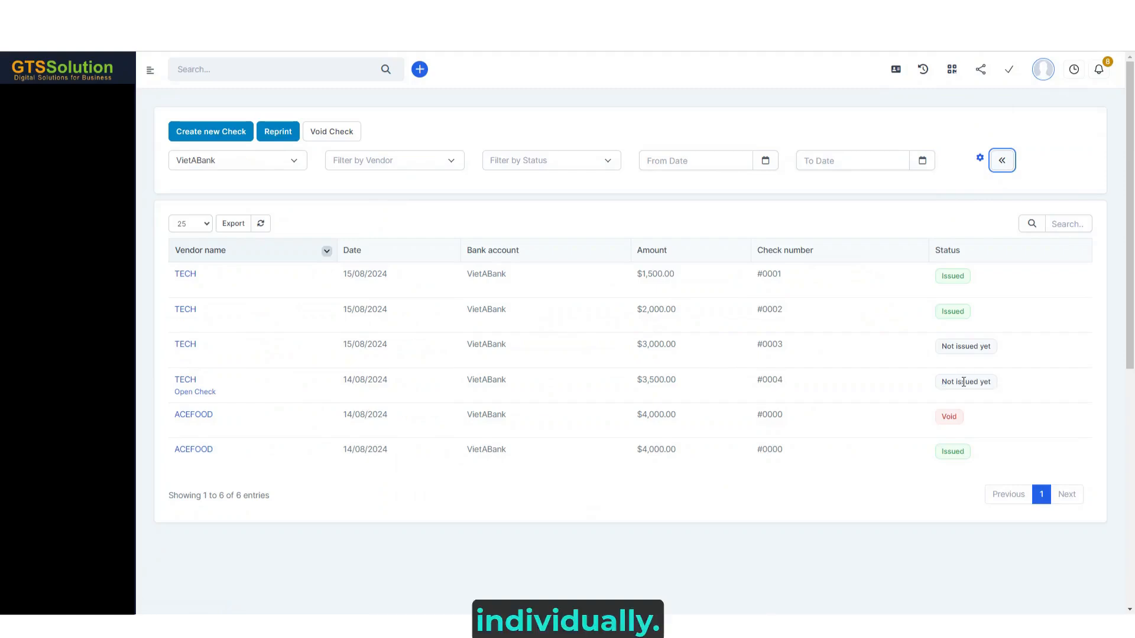
- Create check 5 from VietABank to TECH for 6,000 dollars and save it for printing together with other checks
left_click(201, 133)
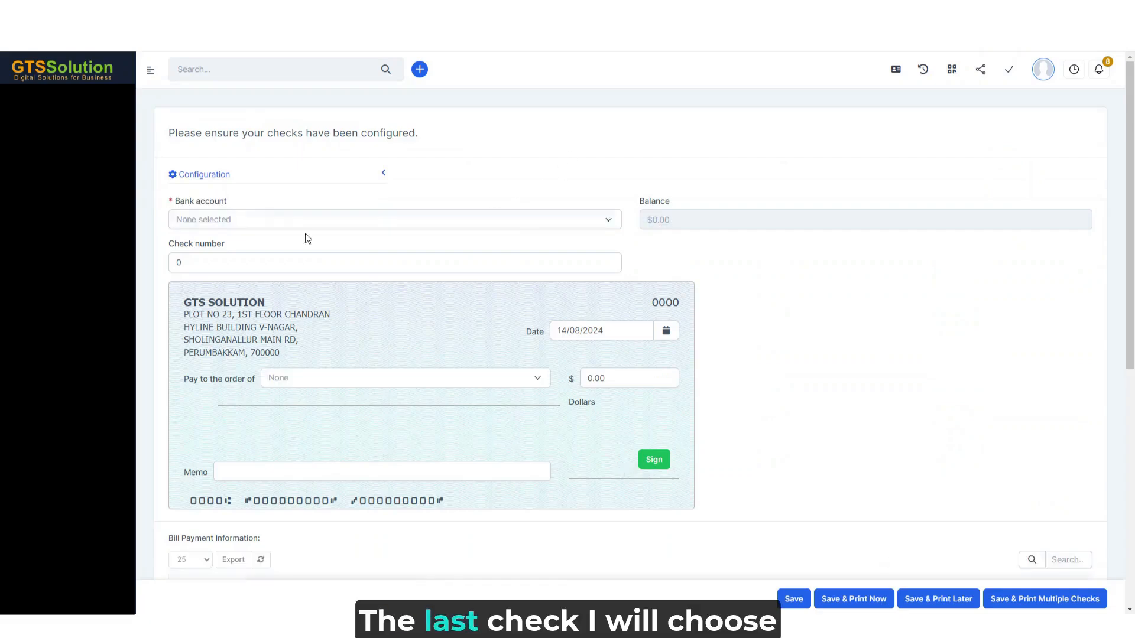
left_click(240, 220)
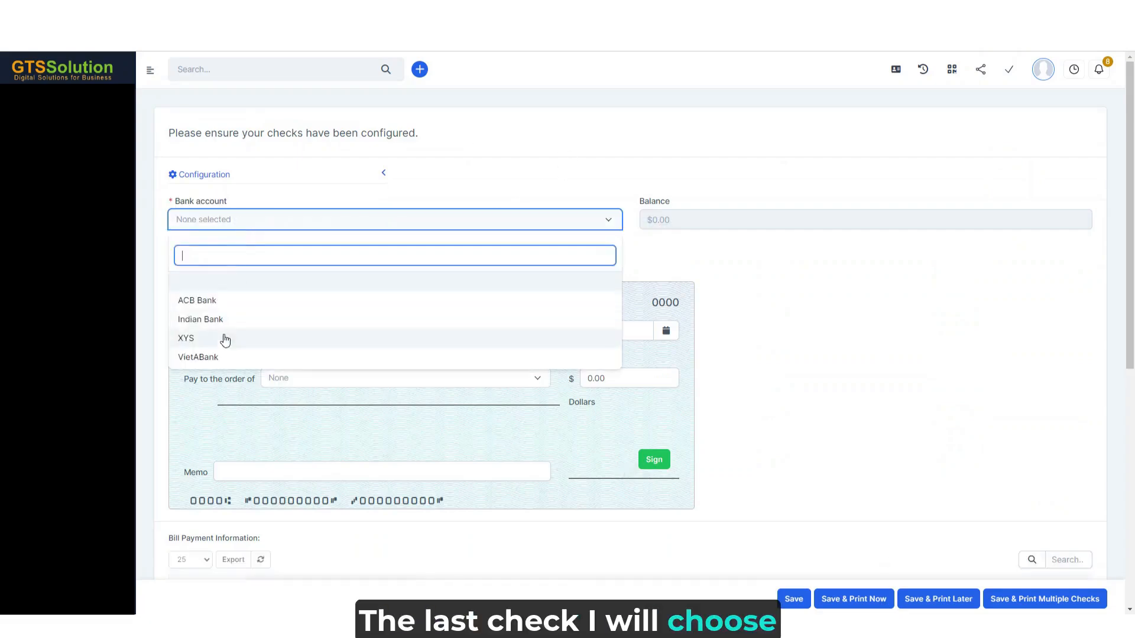
left_click(201, 357)
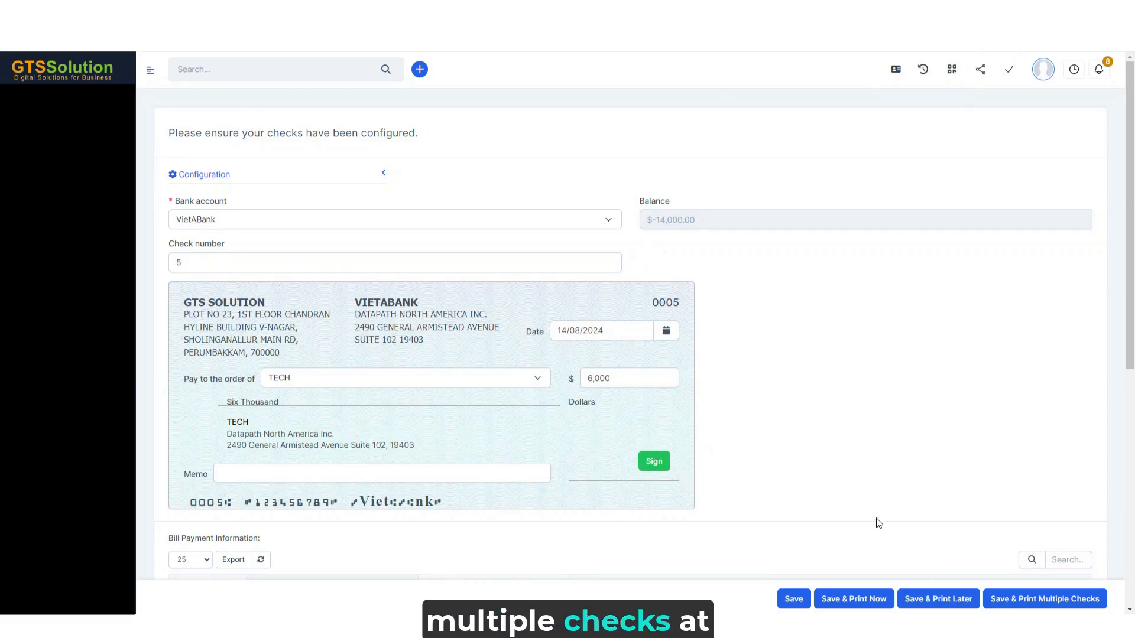
left_click(1013, 600)
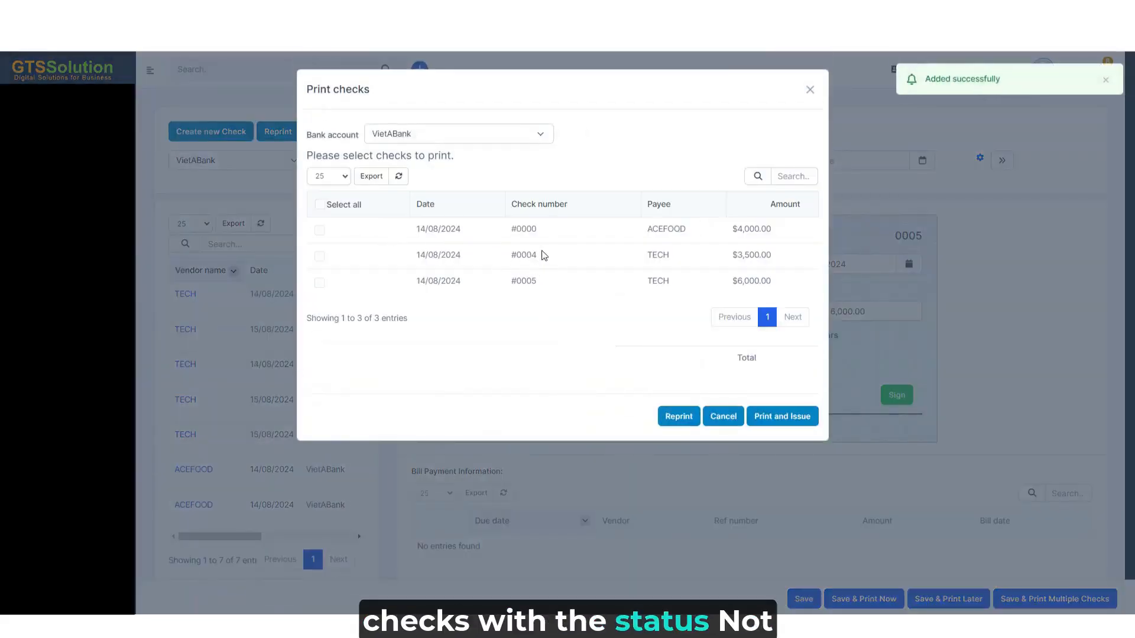
- Print and issue checks 0004 and 0005 together, cancel the browser's print preview, and close the Print checks dialog
left_click(319, 257)
left_click(778, 418)
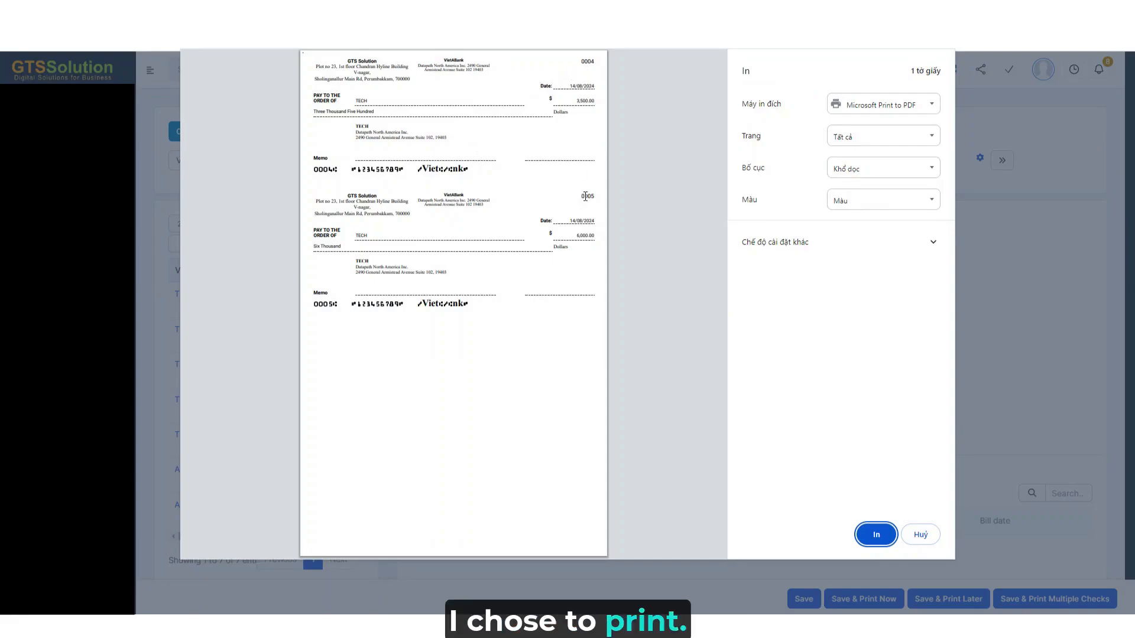
left_click(923, 537)
left_click(808, 89)
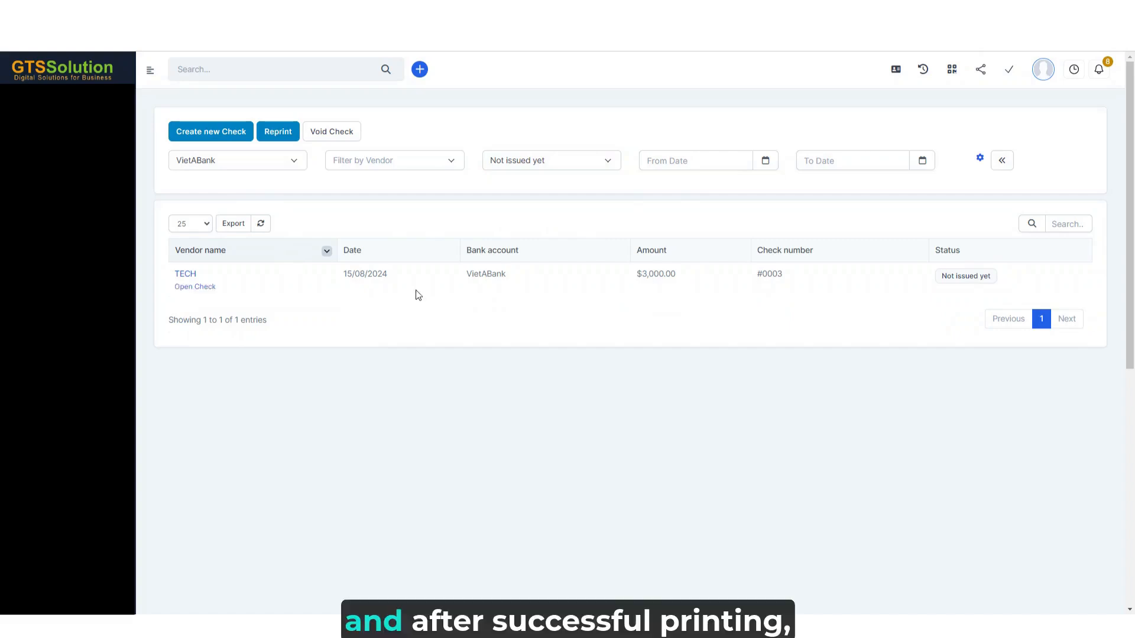
- Change the status filter on the VietABank checks list
left_click(514, 165)
left_click(540, 243)
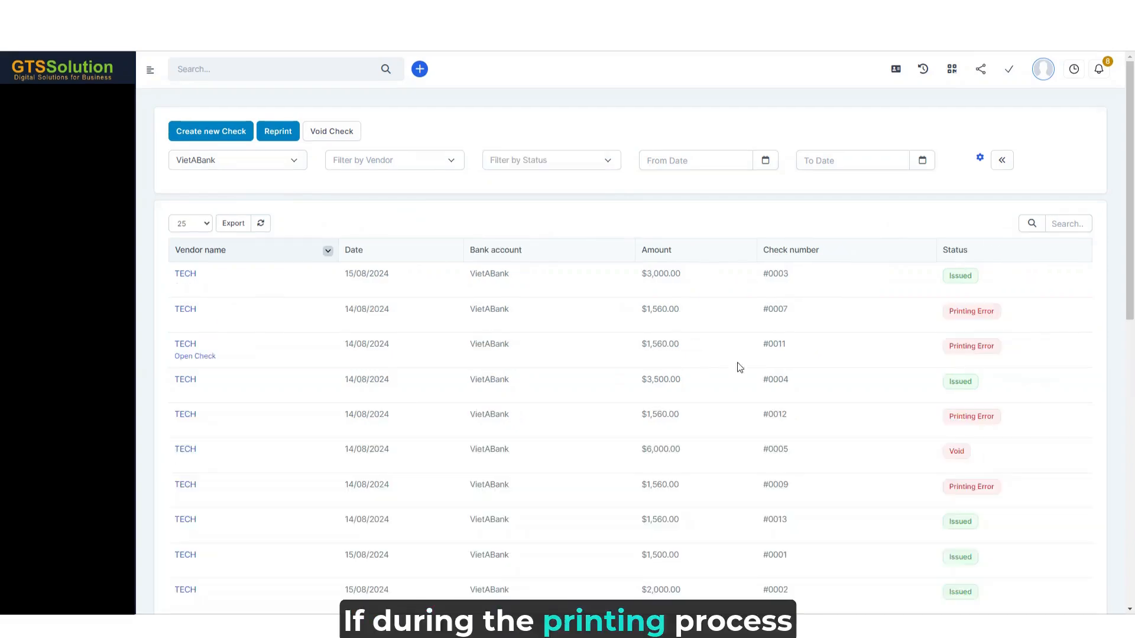
- Open the Reprint dialog and try out selecting and deselecting checks 0013 and 0014 in the list of checks to reprint
left_click(278, 131)
left_click(467, 146)
left_click(342, 470)
left_click(343, 490)
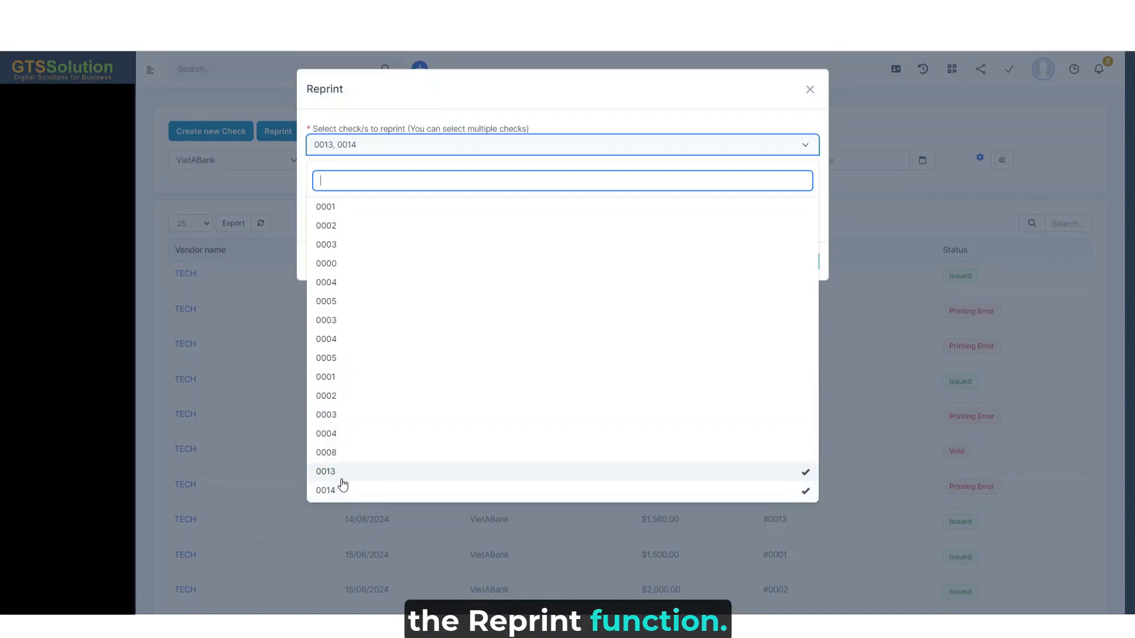
left_click(349, 472)
left_click(348, 489)
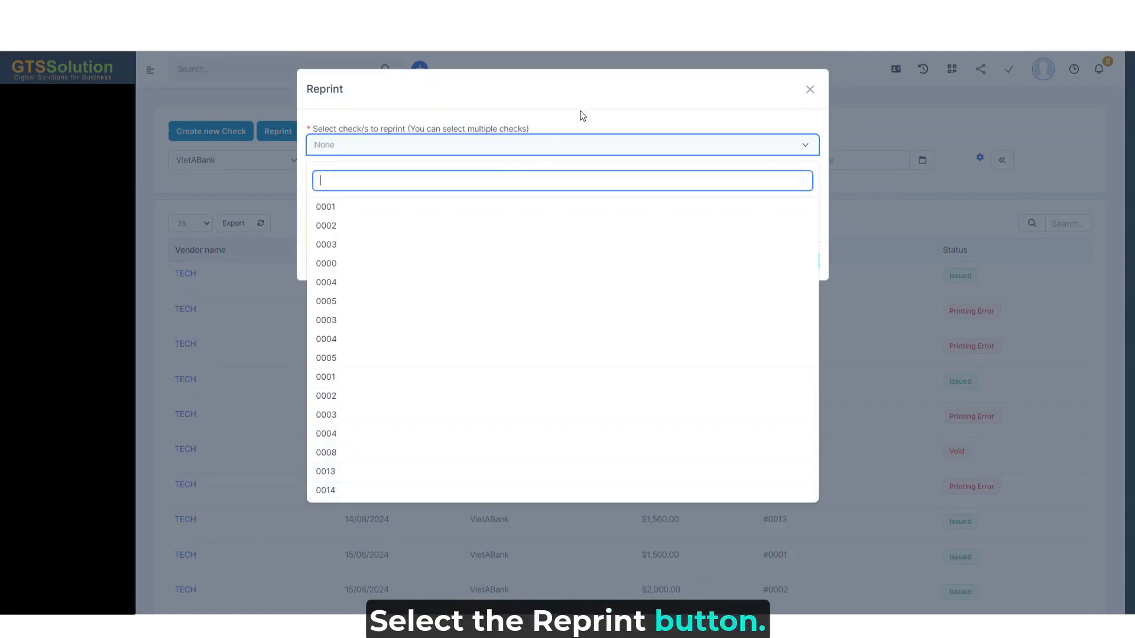
left_click(580, 115)
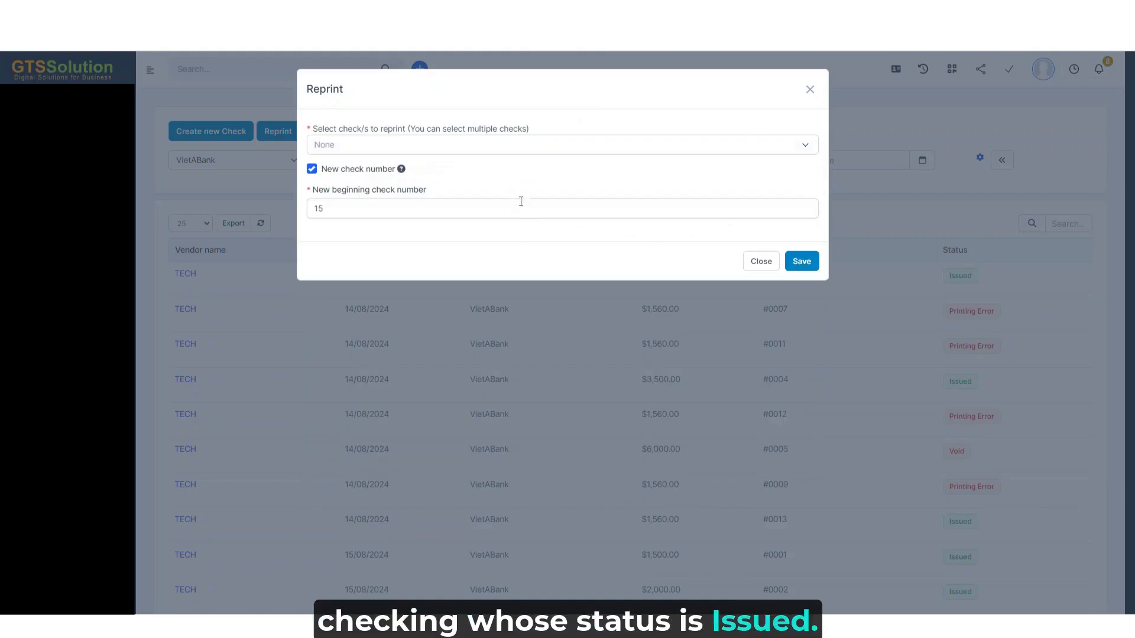
- Choose only check 0014 for reprinting, leaving checks 0008 and 0013 deselected, and close the selection list
left_click(440, 155)
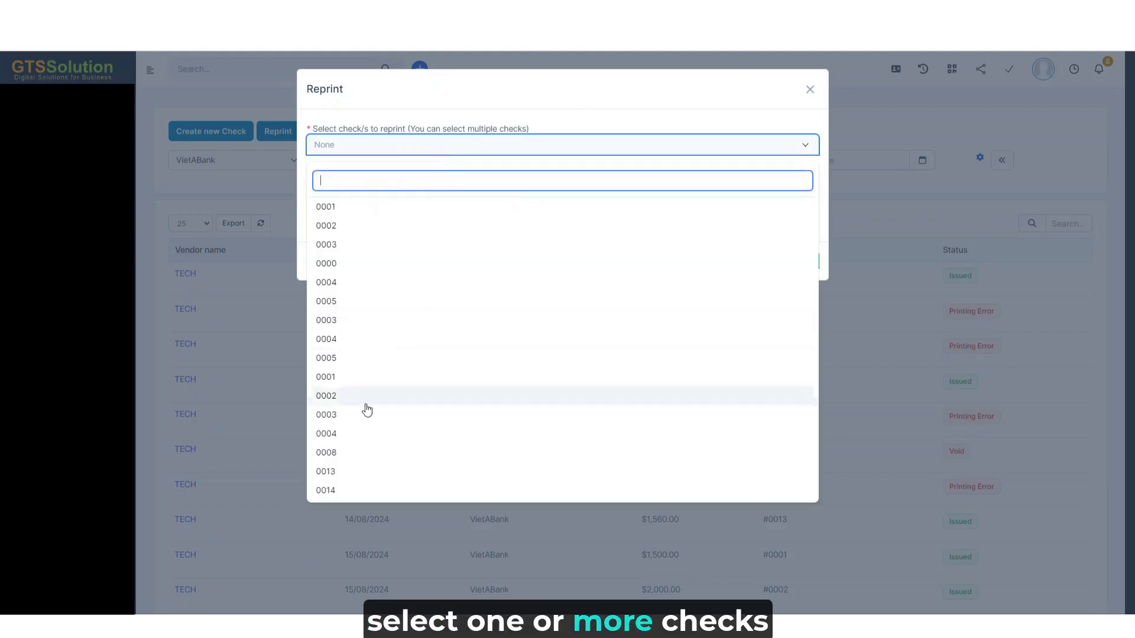
left_click(368, 475)
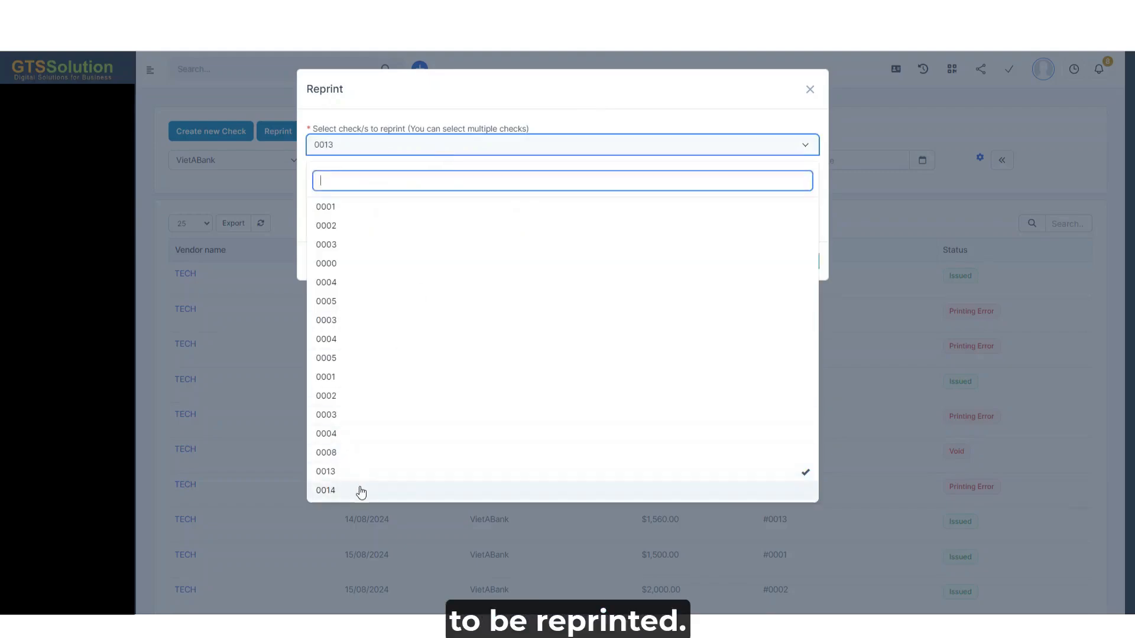
left_click(364, 490)
left_click(386, 453)
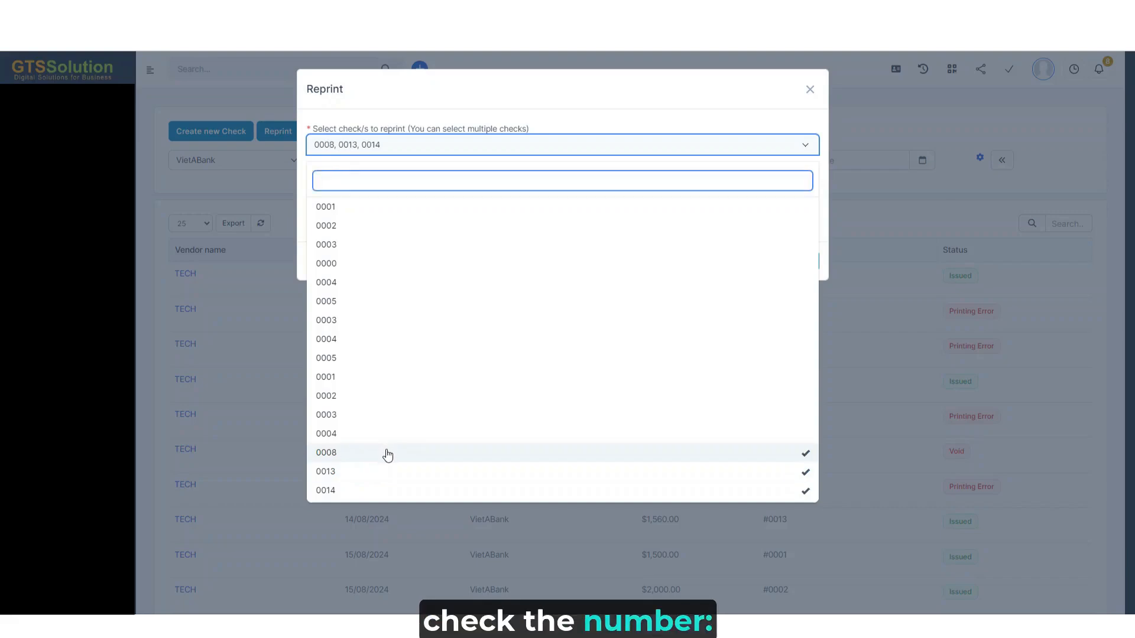
left_click(365, 456)
left_click(362, 478)
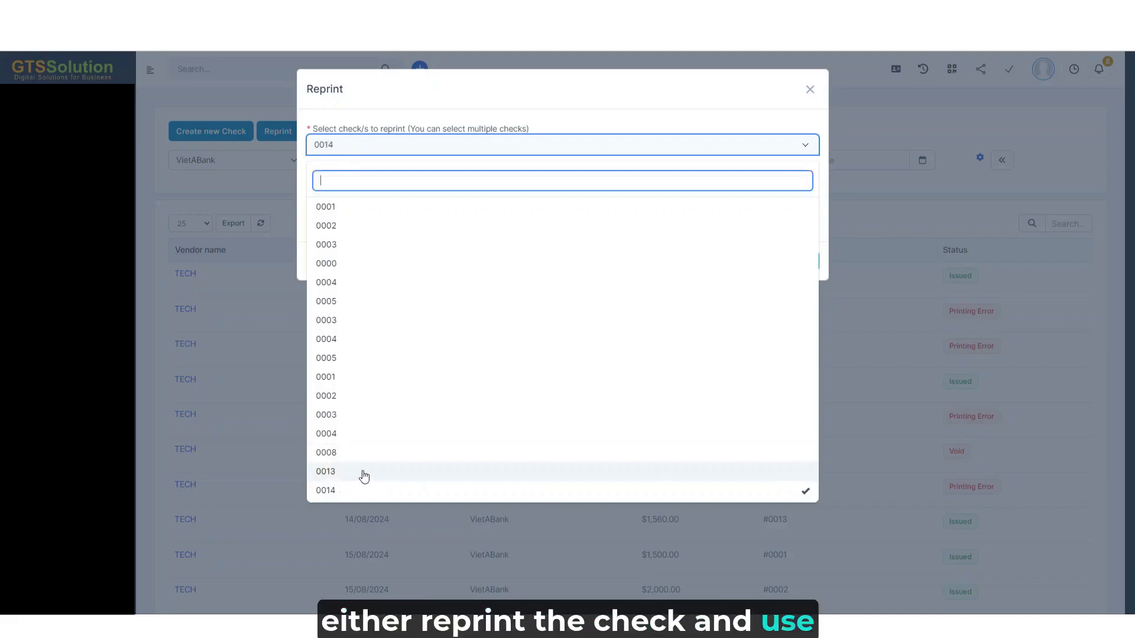
left_click(660, 126)
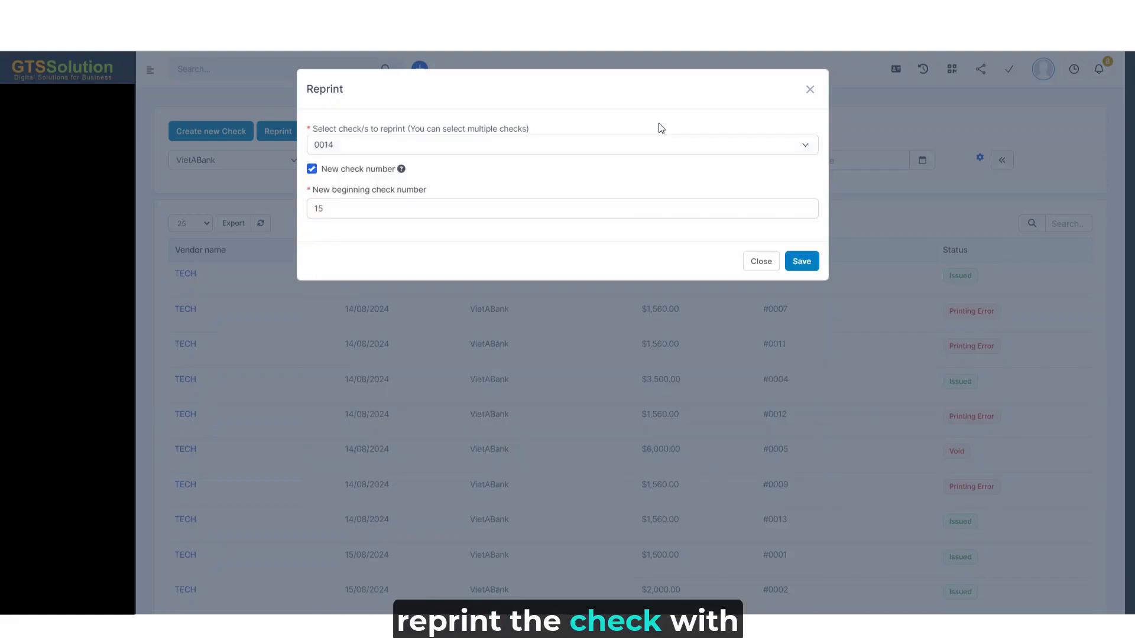
- Save the reprint with a new check number starting at 15 and cancel the browser's print preview
left_click(368, 213)
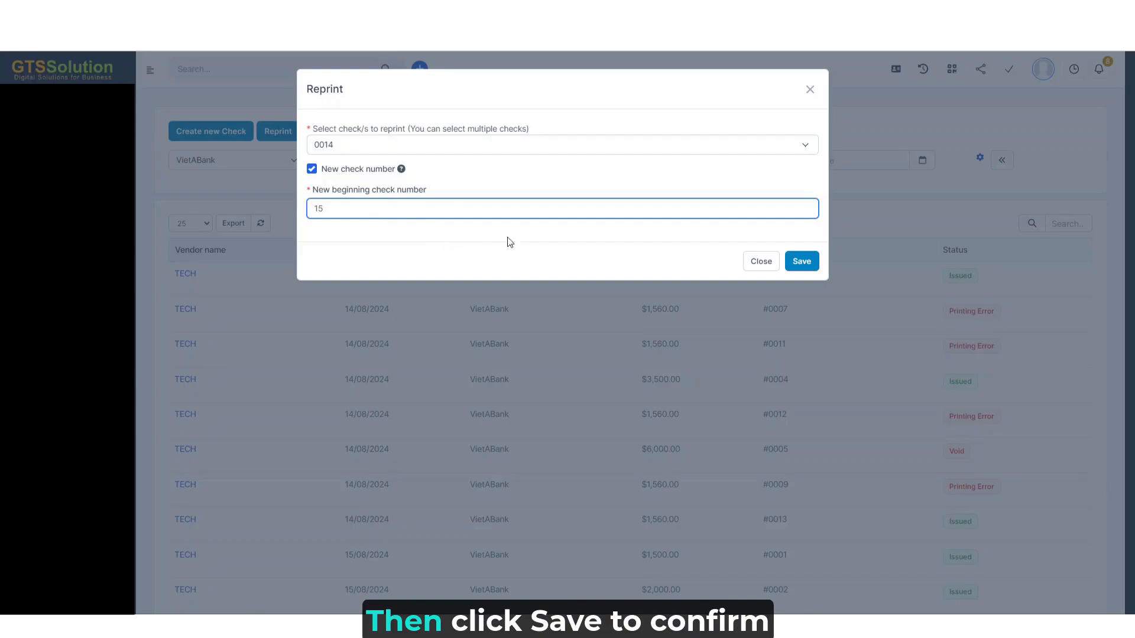
left_click(807, 265)
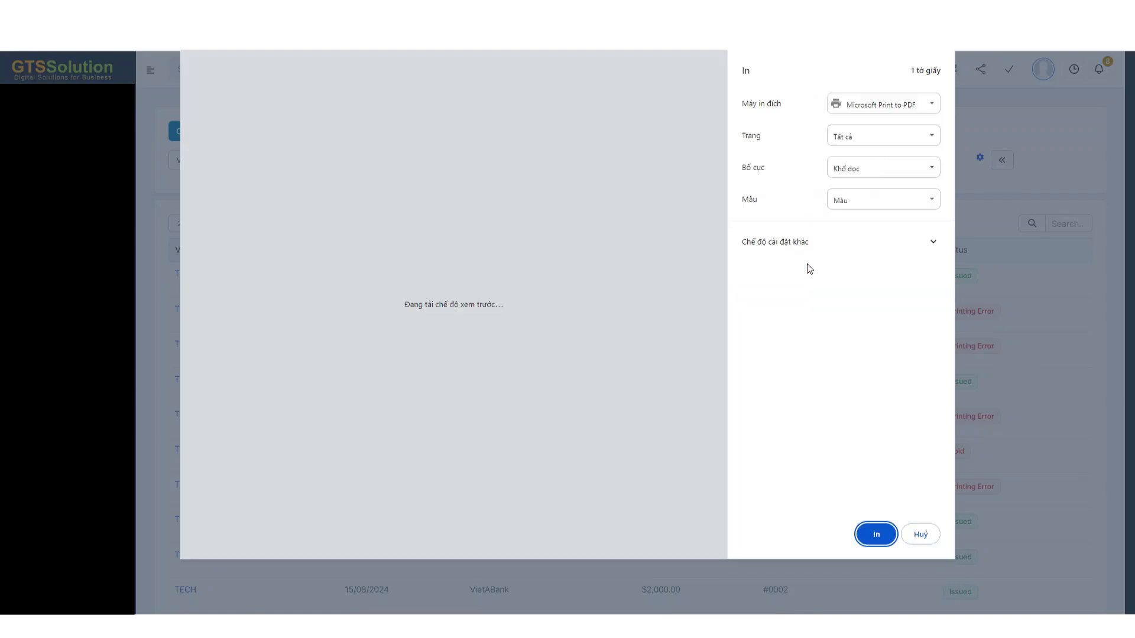
key("Escape")
- Filter the VietABank checks list by the Printing Error status to review the faulty checks
left_click(528, 167)
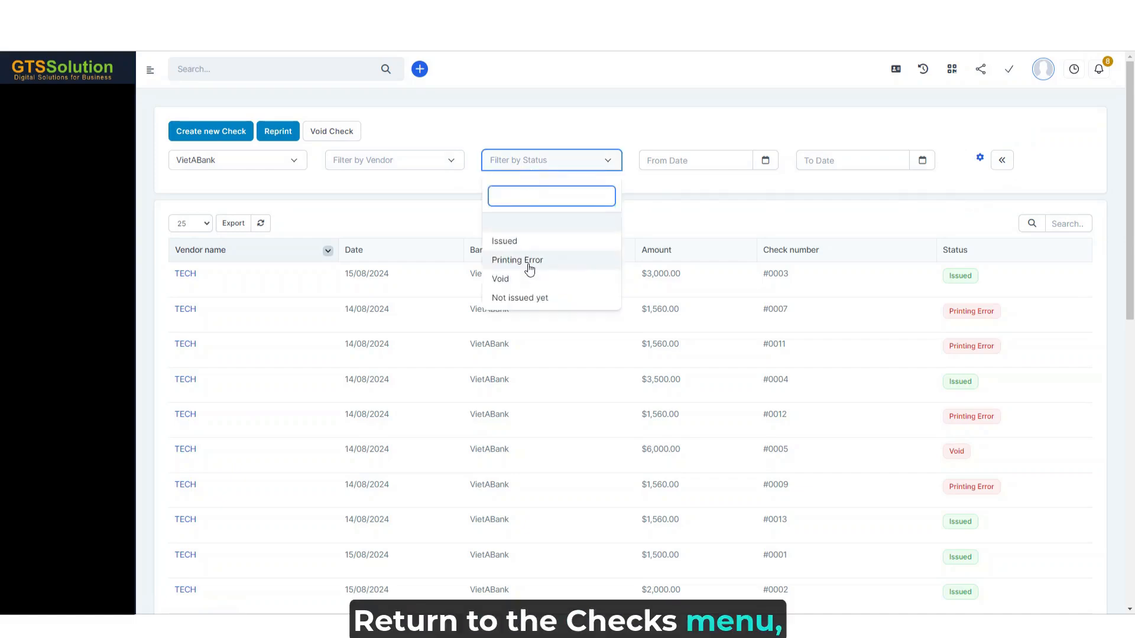
left_click(517, 260)
left_click(552, 171)
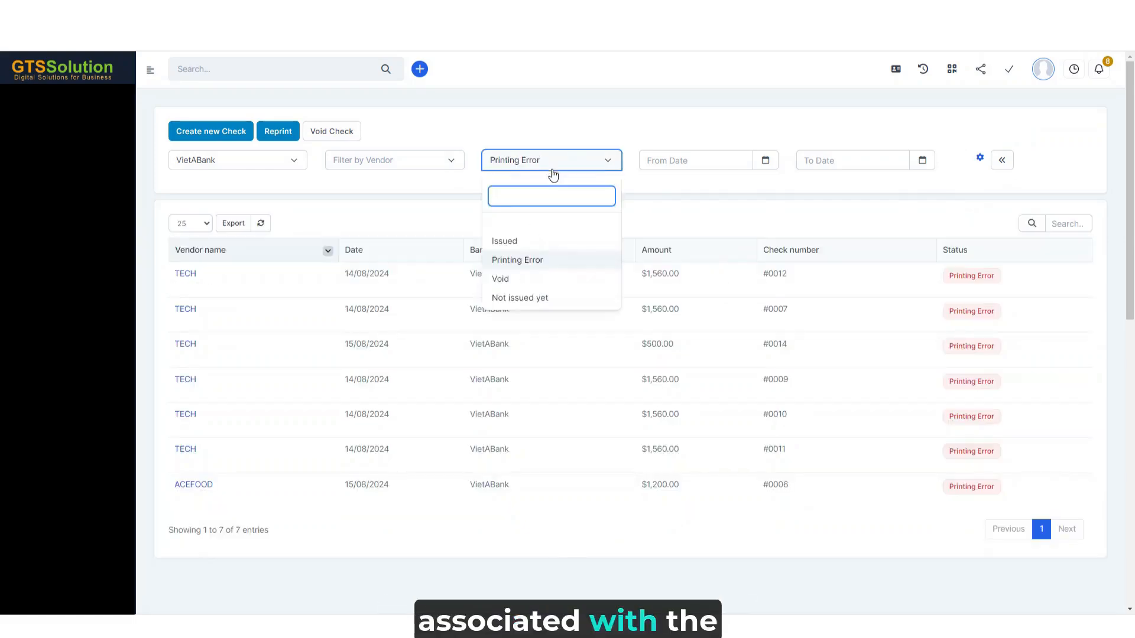
left_click(710, 234)
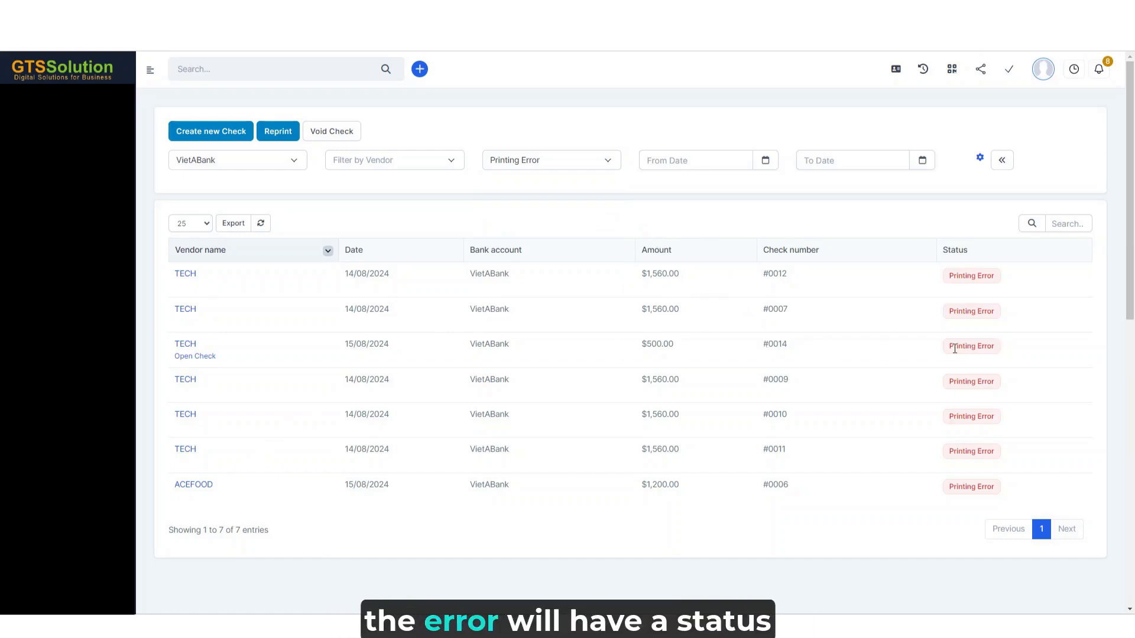
- Filter the checks list by the Issued status and open the 500-dollar TECH check 0015
left_click(542, 164)
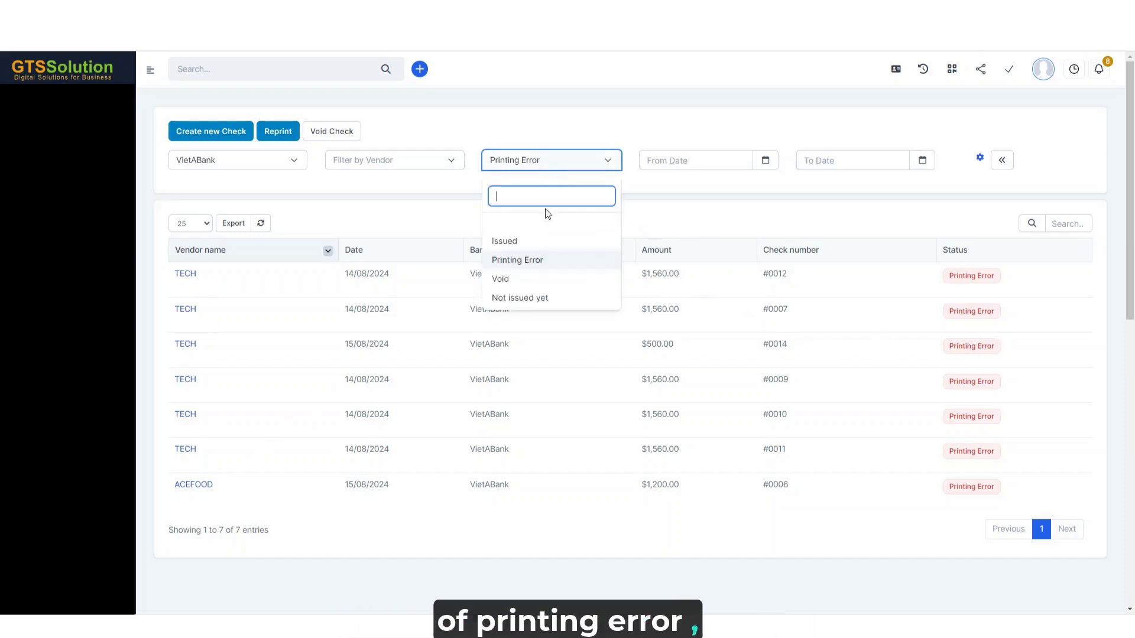
left_click(531, 244)
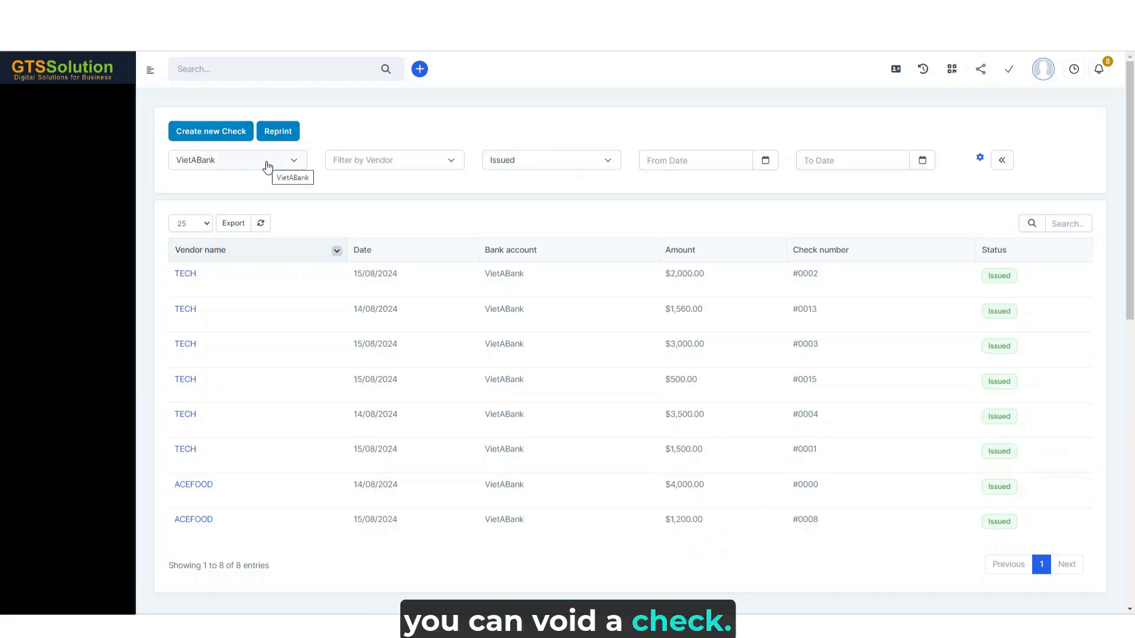
left_click(191, 394)
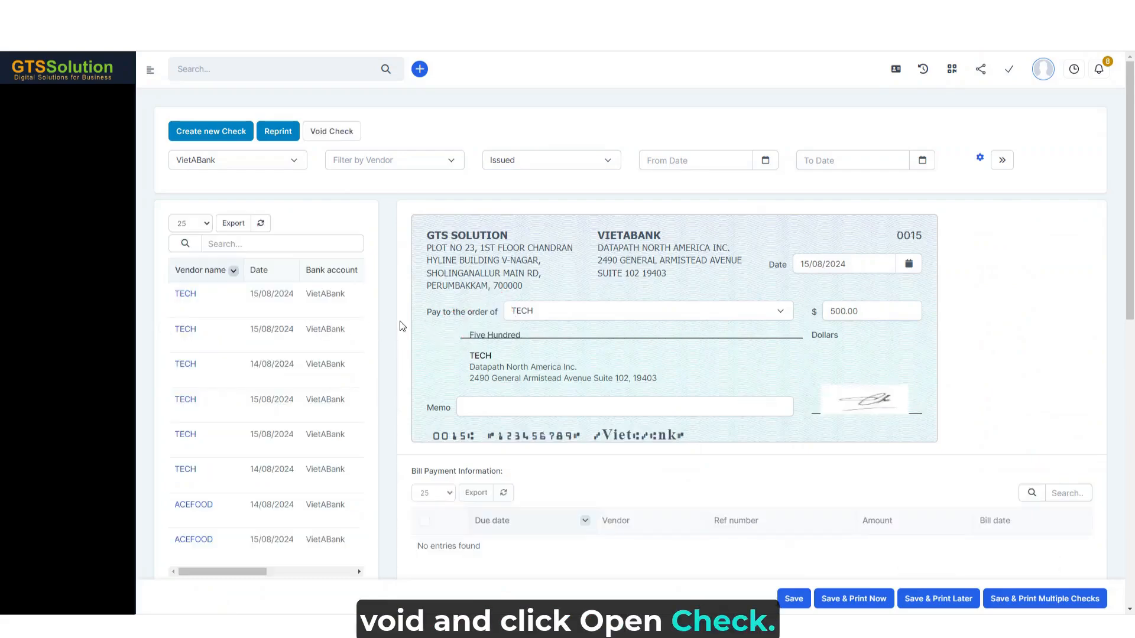
- Void check 0015, entering "Void" as the reason for void
left_click(329, 134)
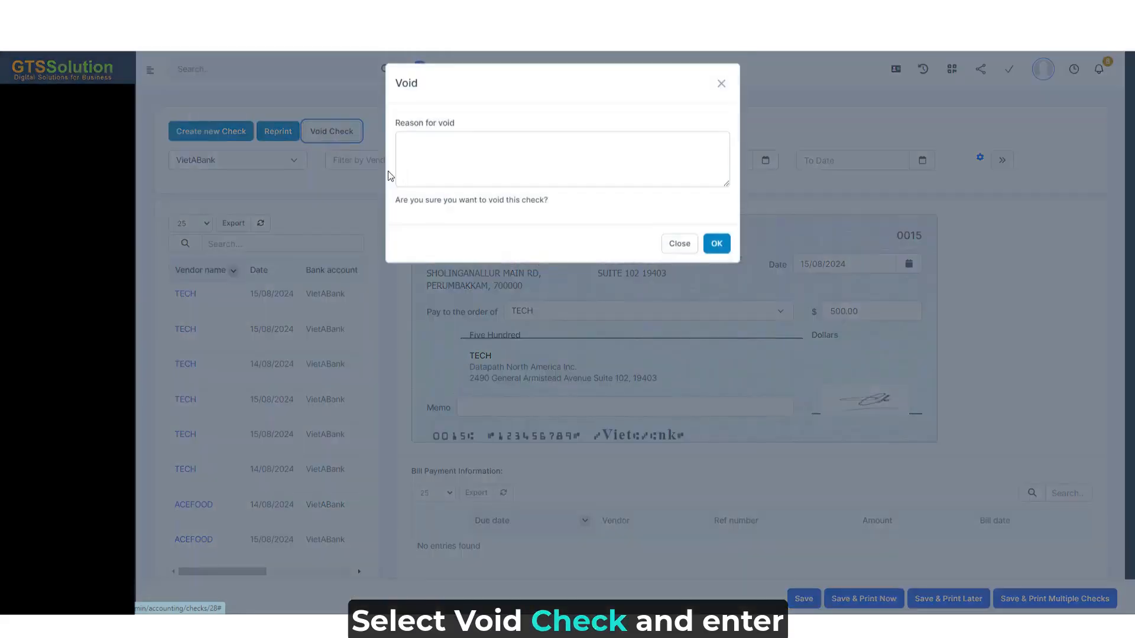
type("Void")
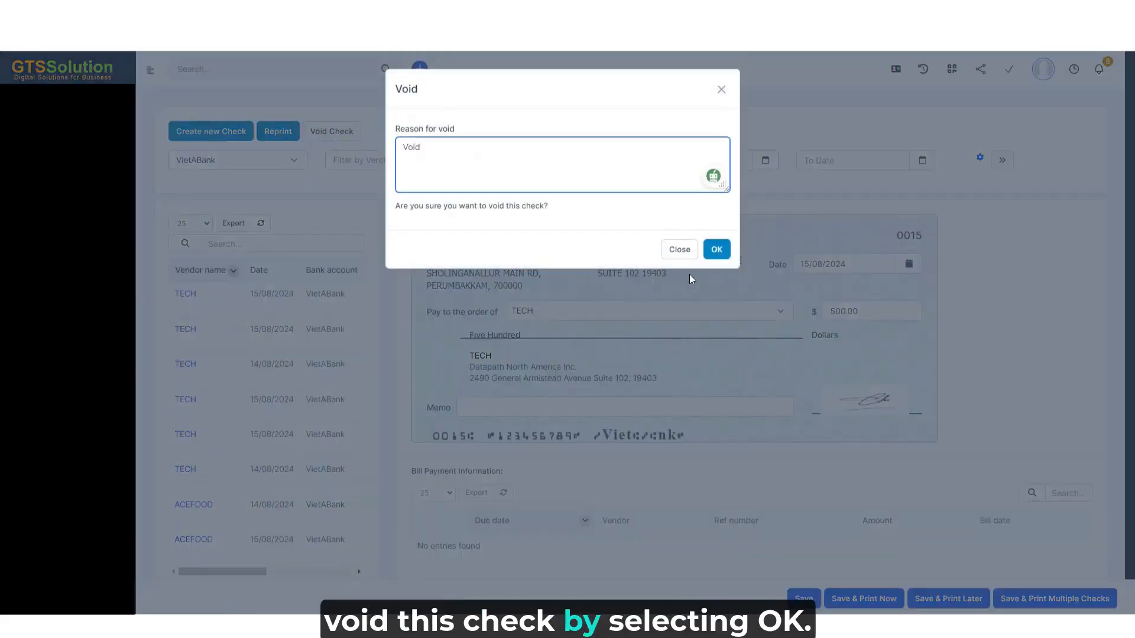
left_click(717, 249)
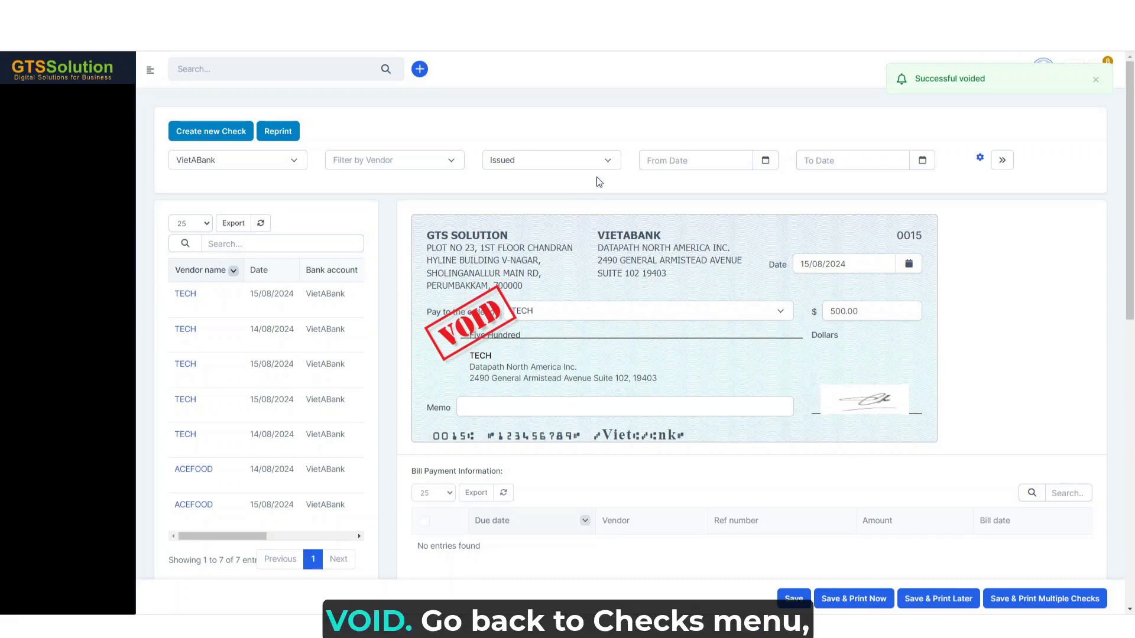
- Expand the checks list, filter it by the Void status, and open the voided TECH check 0015
left_click(1001, 160)
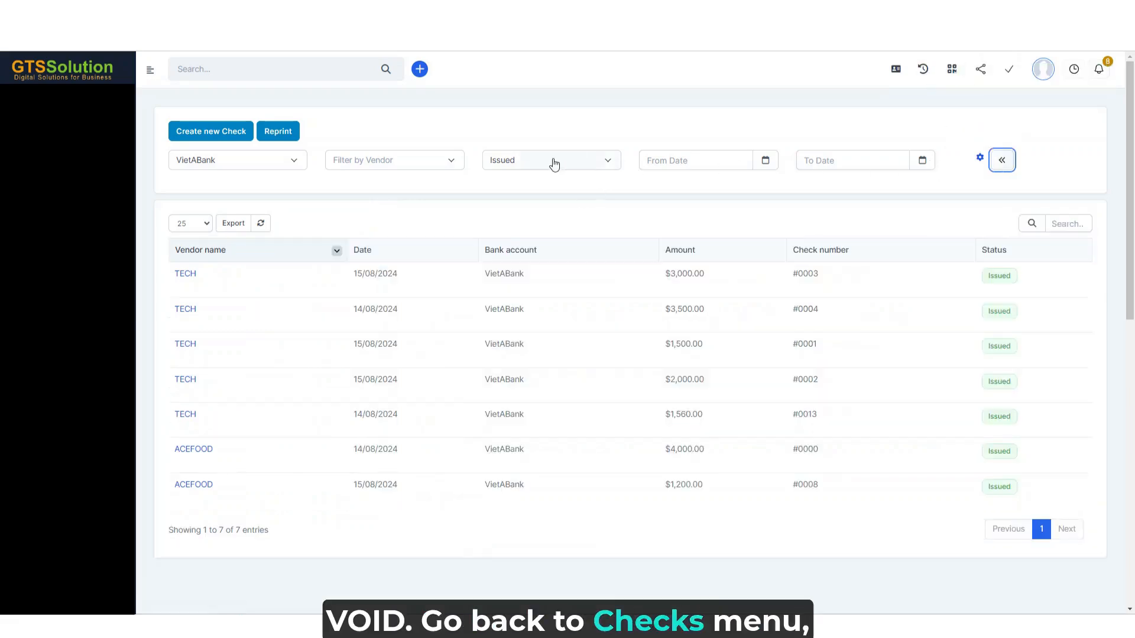
left_click(553, 163)
left_click(526, 280)
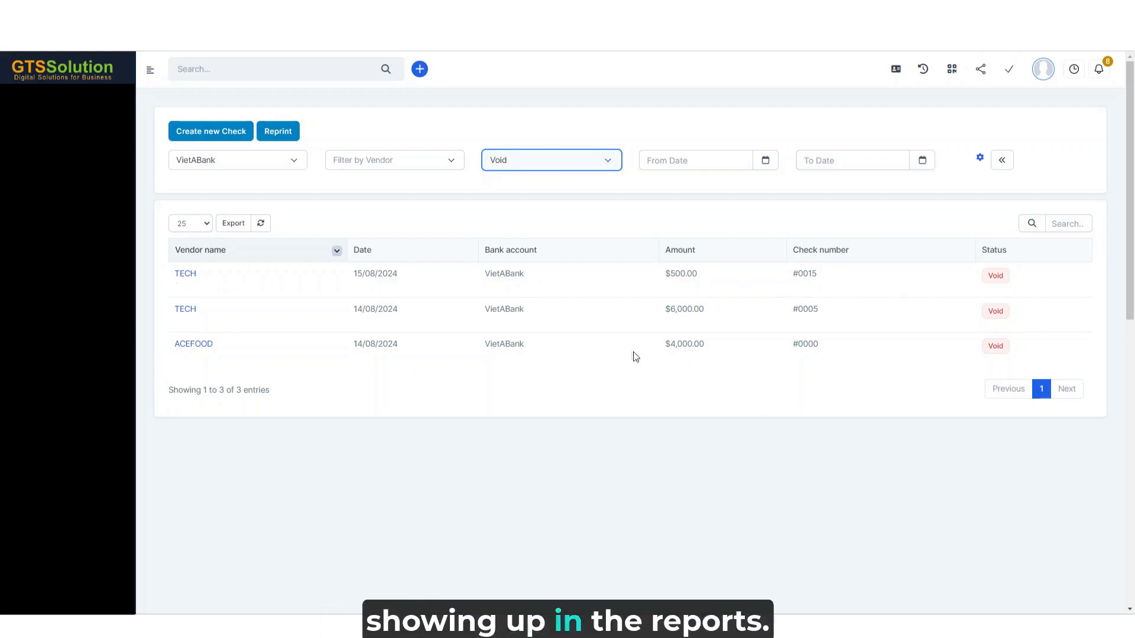
left_click(189, 288)
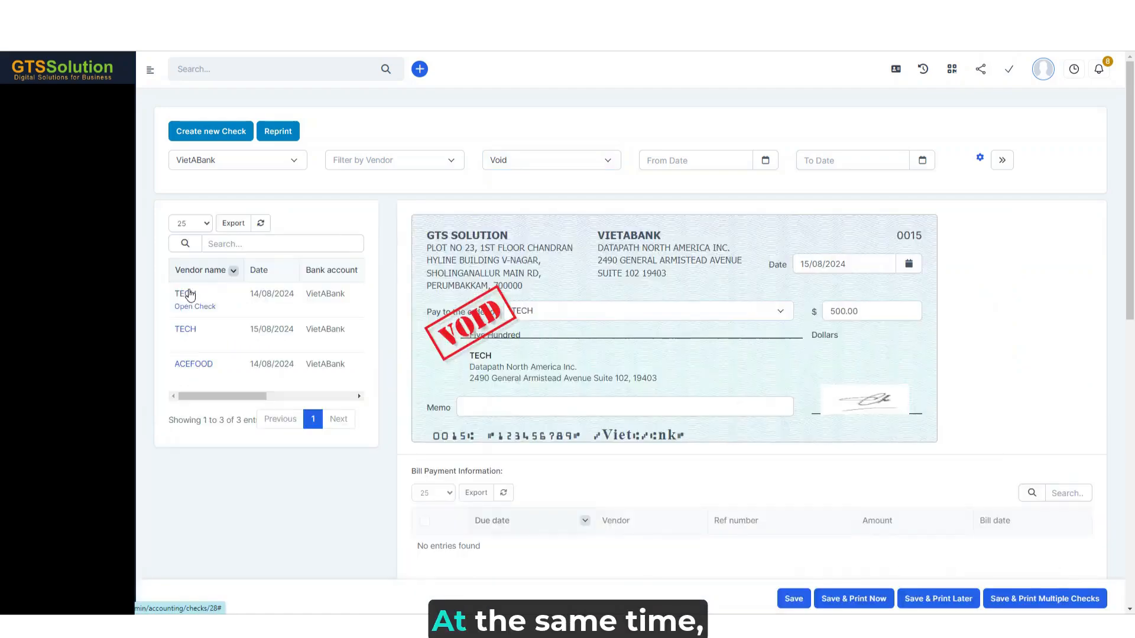